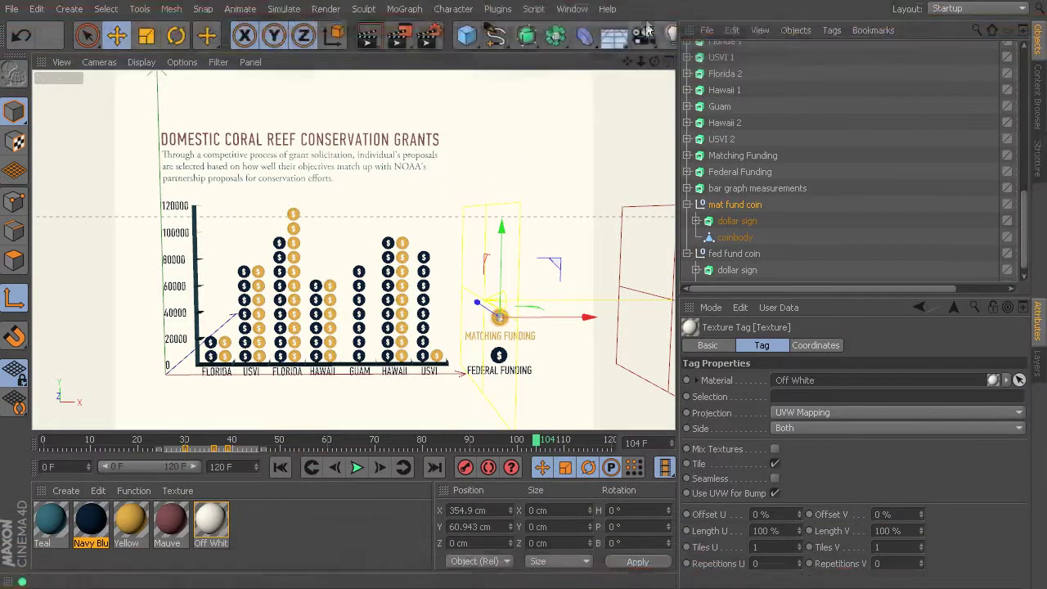
Add a camera to the scene, nested under a new null object named "camera rig"
{"action": "left_click", "coordinate": [643, 35]}
{"action": "left_click", "coordinate": [695, 52]}
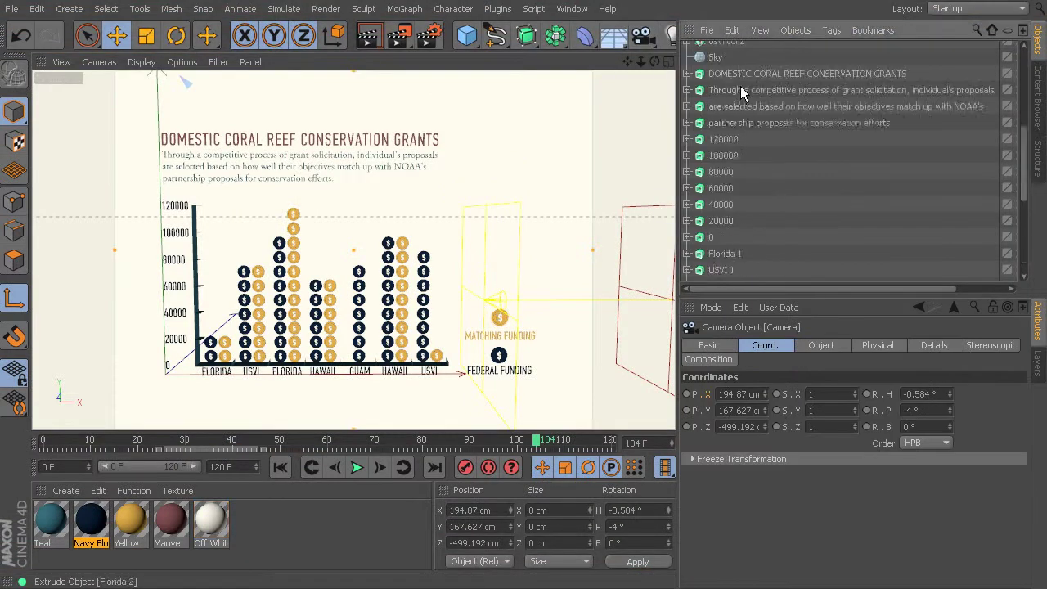
{"action": "left_click_drag", "start_coordinate": [464, 38], "coordinate": [518, 55]}
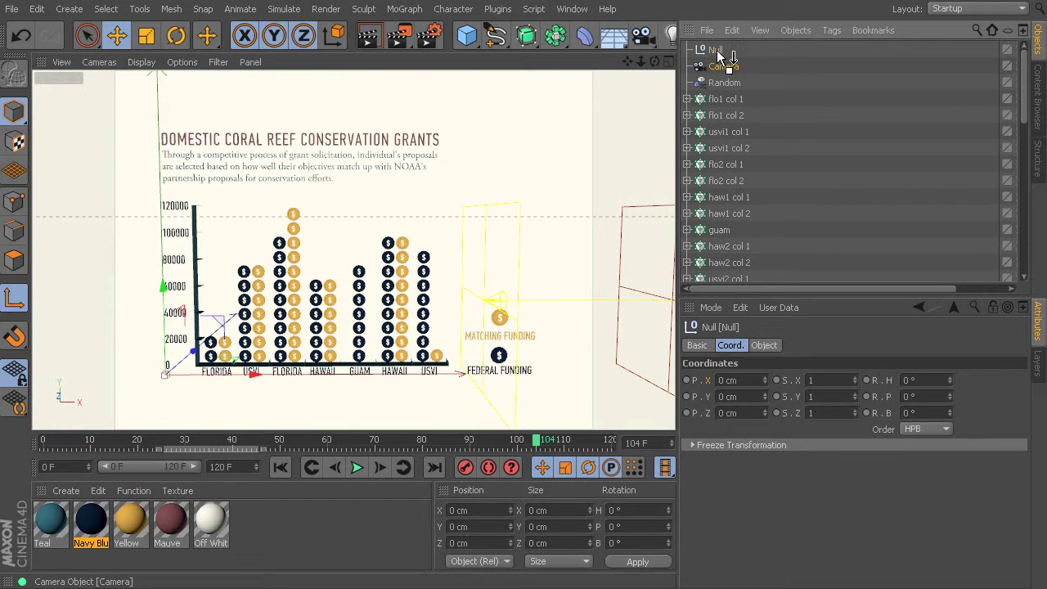
{"action": "left_click_drag", "start_coordinate": [727, 66], "coordinate": [724, 51]}
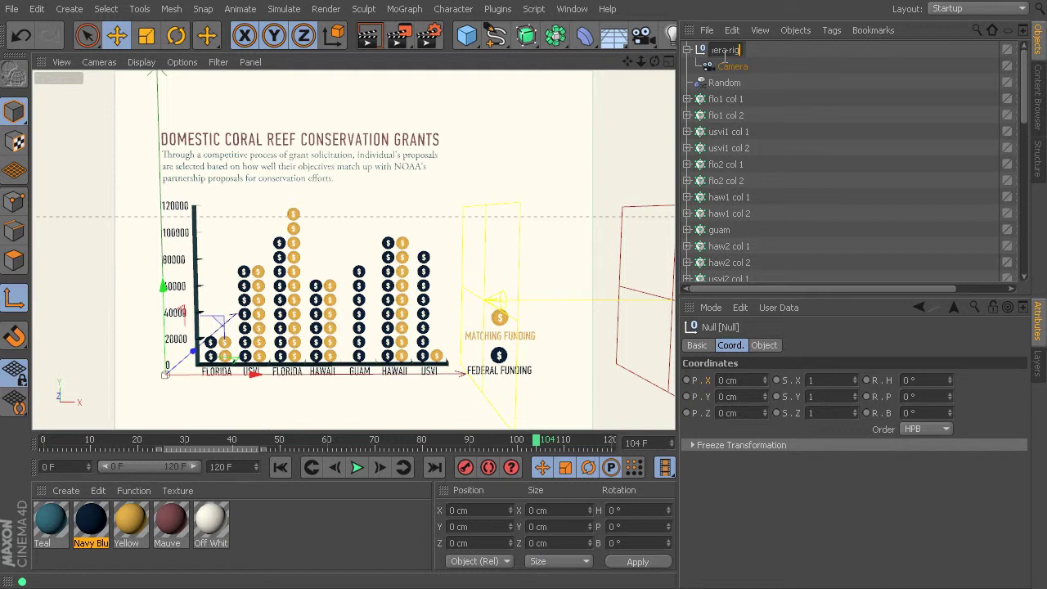
{"action": "key", "text": "Return"}
Set the camera's heading and pitch rotation both to 0°
{"action": "left_click", "coordinate": [733, 66]}
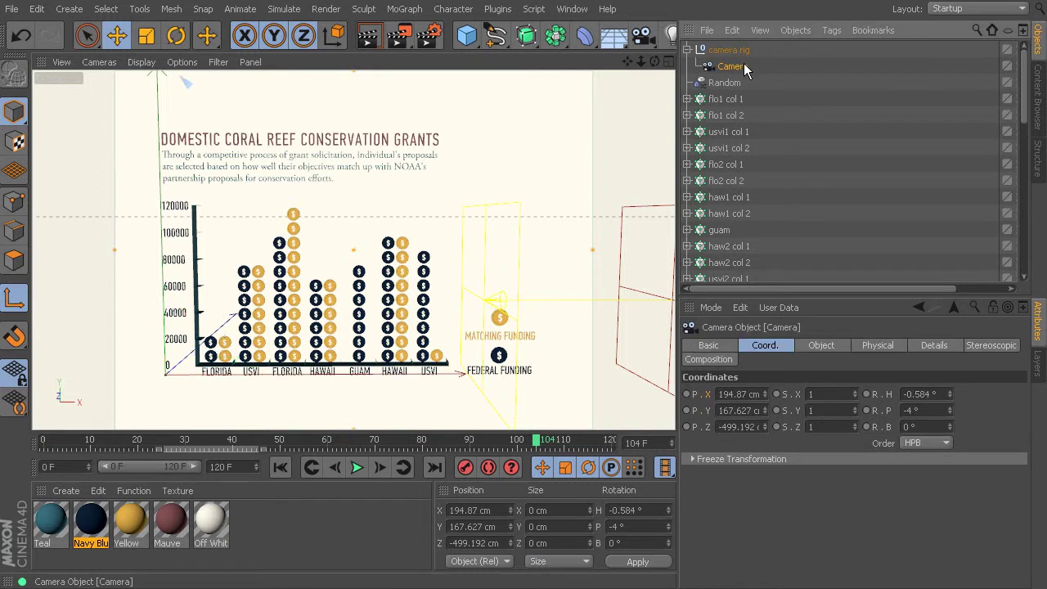
{"action": "left_click_drag", "start_coordinate": [940, 395], "coordinate": [845, 390]}
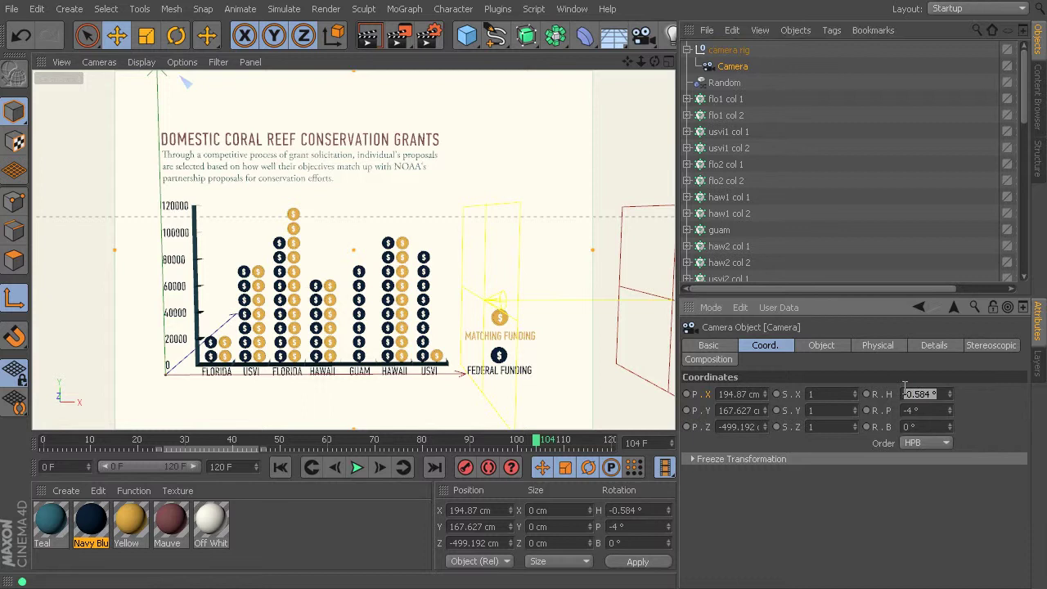
{"action": "type", "text": "0"}
{"action": "left_click_drag", "start_coordinate": [929, 416], "coordinate": [844, 415]}
{"action": "type", "text": "0"}
{"action": "key", "text": "Return"}
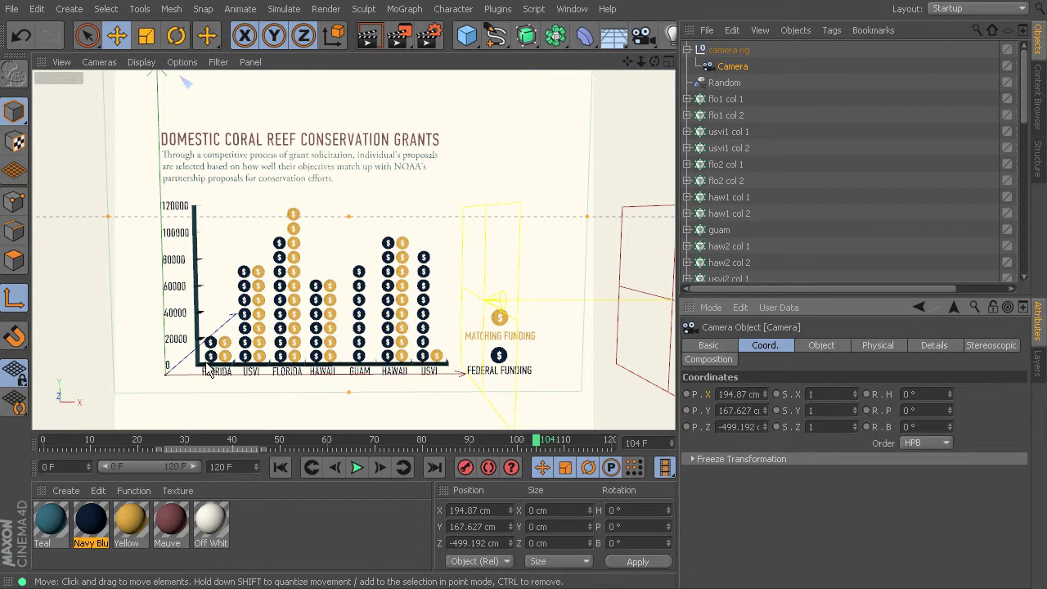
{"action": "scroll", "coordinate": [210, 368], "scroll_direction": "up", "scroll_amount": 5}
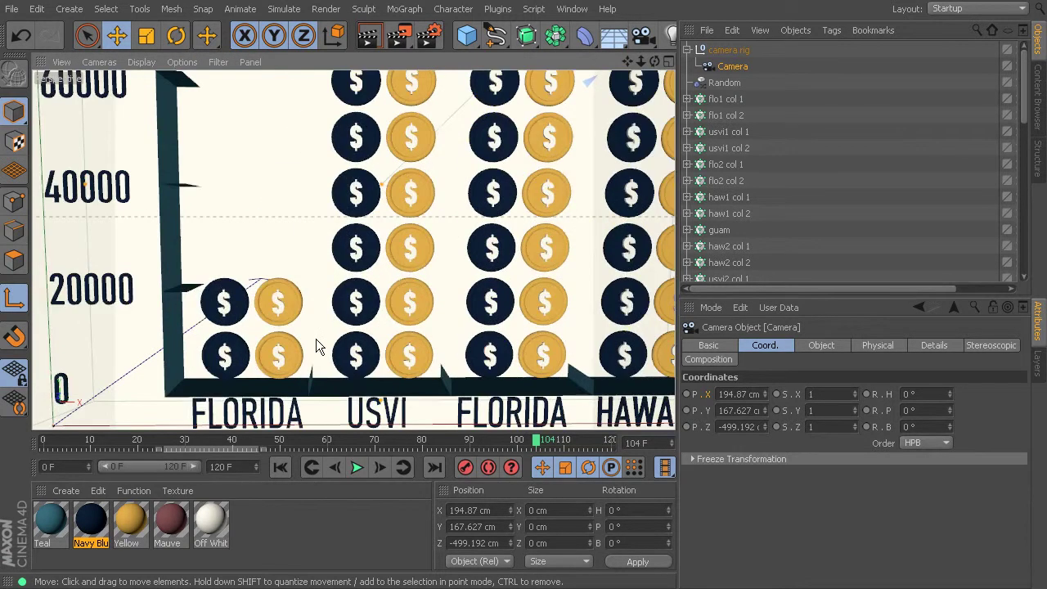
{"action": "middle_click_drag", "start_coordinate": [316, 339], "coordinate": [386, 256], "text": "alt"}
{"action": "scroll", "coordinate": [313, 275], "scroll_direction": "up", "scroll_amount": 2}
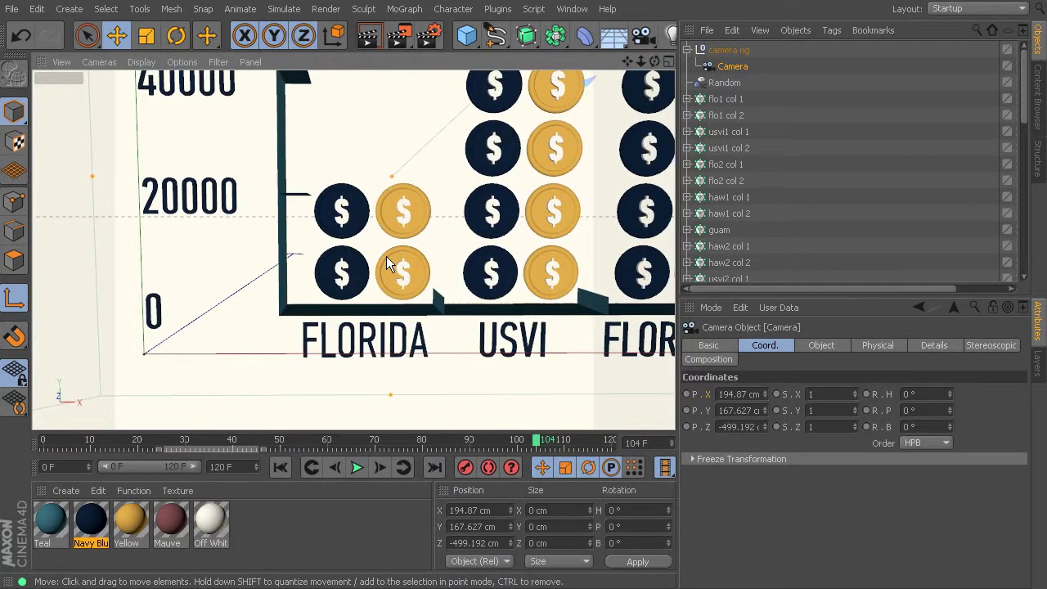
{"action": "left_click", "coordinate": [728, 50]}
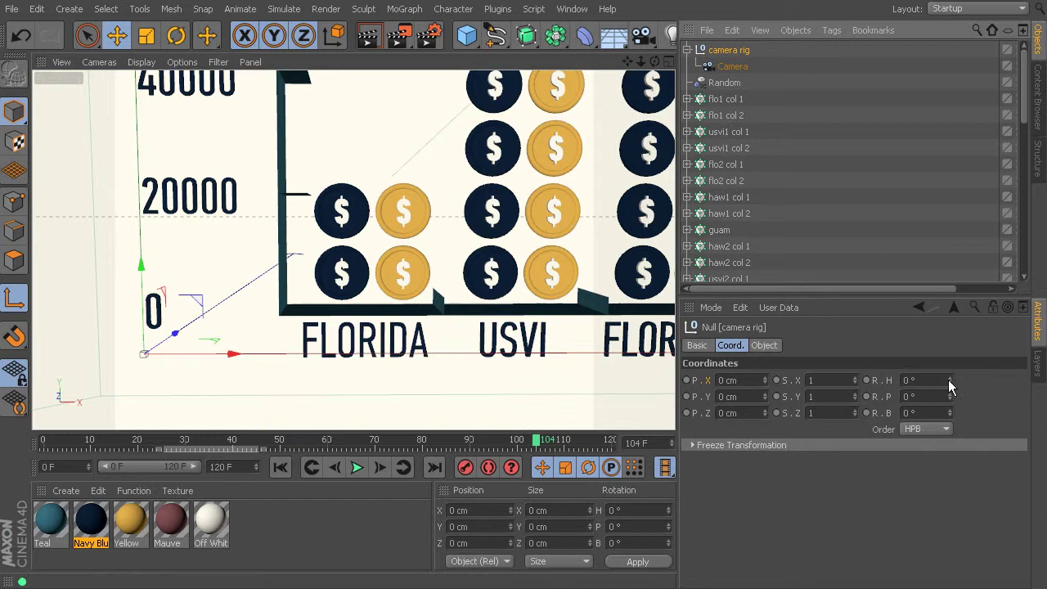
{"action": "left_click_drag", "start_coordinate": [949, 378], "coordinate": [950, 378]}
{"action": "key", "text": "ctrl+z"}
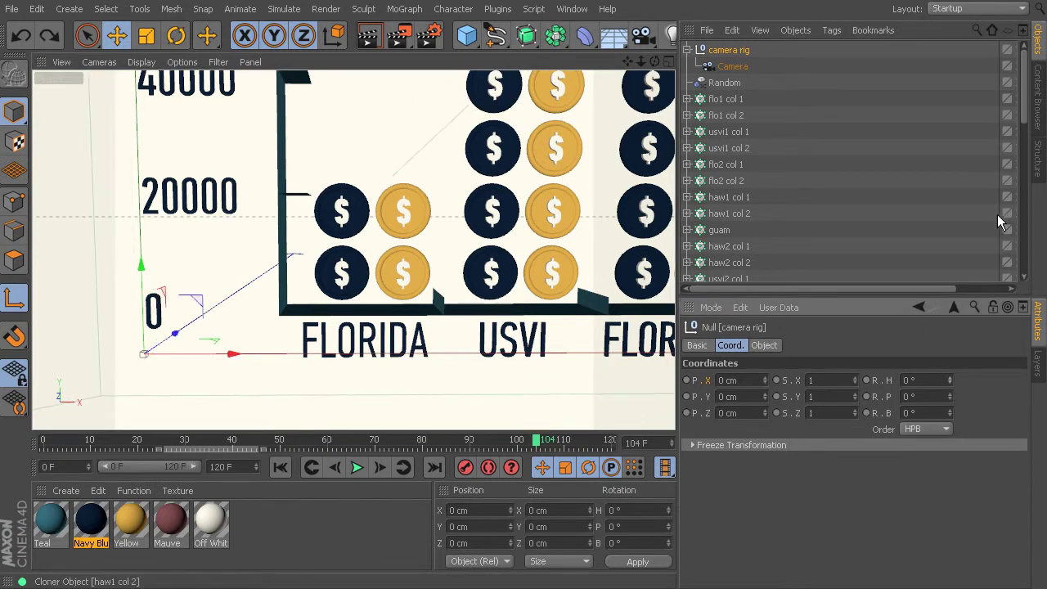
Look through the new camera and move it close to the first Florida and USVI columns, about X 44, Y 27, Z -128 cm
{"action": "left_click_drag", "start_coordinate": [684, 152], "coordinate": [663, 147]}
{"action": "left_click", "coordinate": [1008, 66]}
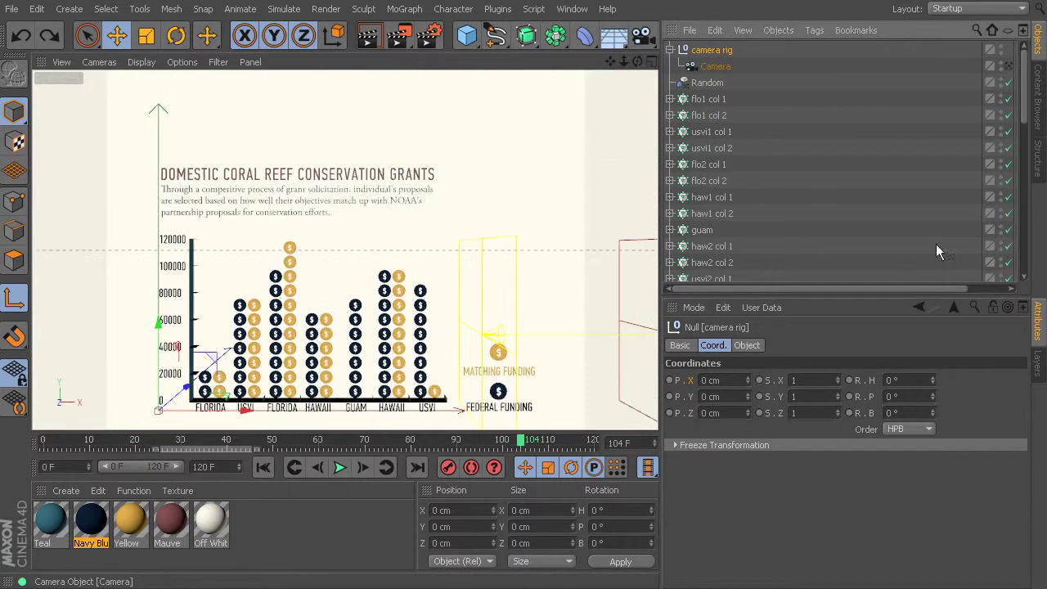
{"action": "scroll", "coordinate": [201, 295], "scroll_direction": "up", "scroll_amount": 3}
{"action": "scroll", "coordinate": [202, 295], "scroll_direction": "up", "scroll_amount": 5}
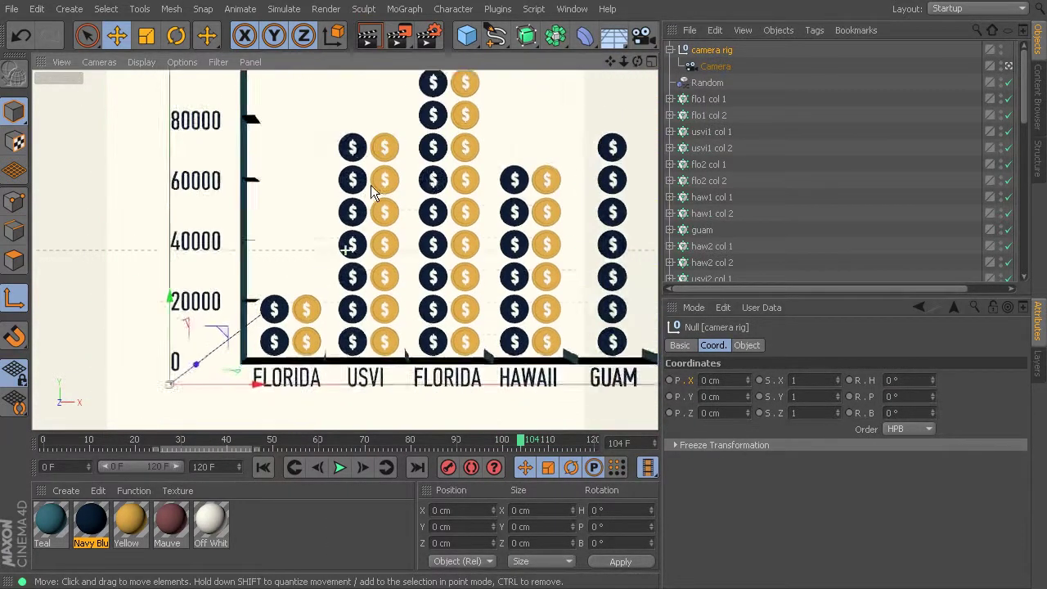
{"action": "middle_click_drag", "start_coordinate": [391, 269], "coordinate": [425, 234], "text": "alt"}
{"action": "scroll", "coordinate": [412, 220], "scroll_direction": "up", "scroll_amount": 1}
{"action": "scroll", "coordinate": [413, 220], "scroll_direction": "up", "scroll_amount": 1}
{"action": "scroll", "coordinate": [450, 227], "scroll_direction": "down", "scroll_amount": 1}
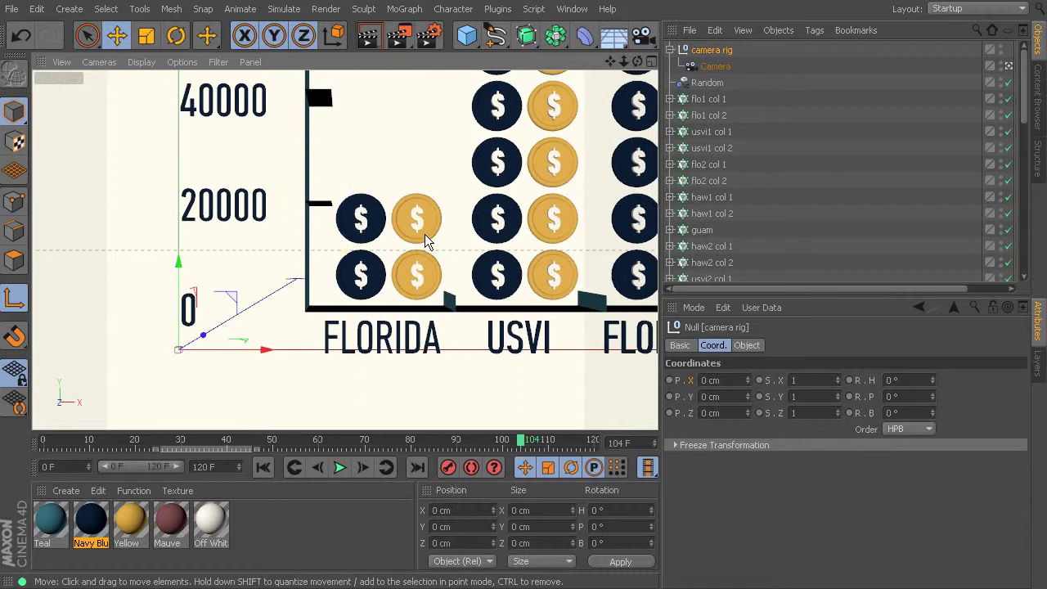
Keyframe the camera's X, Y and Z position at frame 104
{"action": "left_click", "coordinate": [720, 67]}
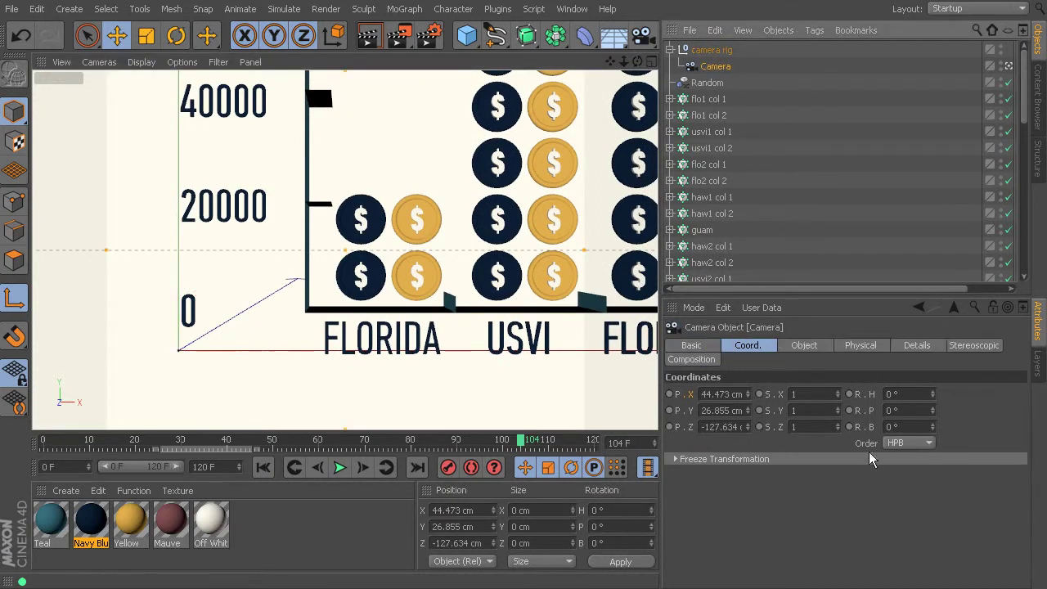
{"action": "left_click", "coordinate": [670, 395]}
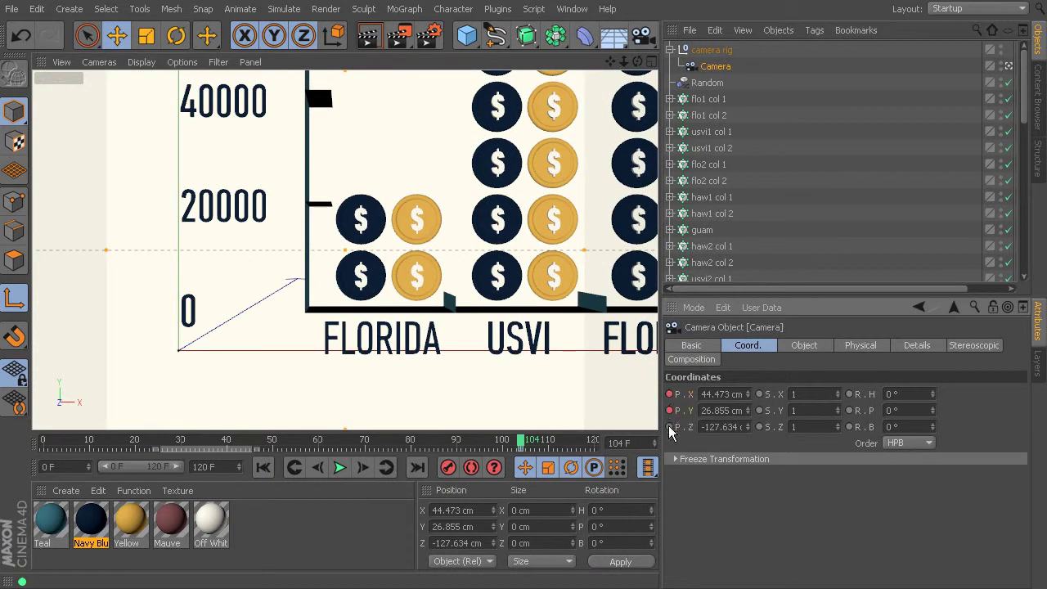
Rotate the camera rig null to a heading of -22° and a pitch of 12°
{"action": "left_click", "coordinate": [706, 50]}
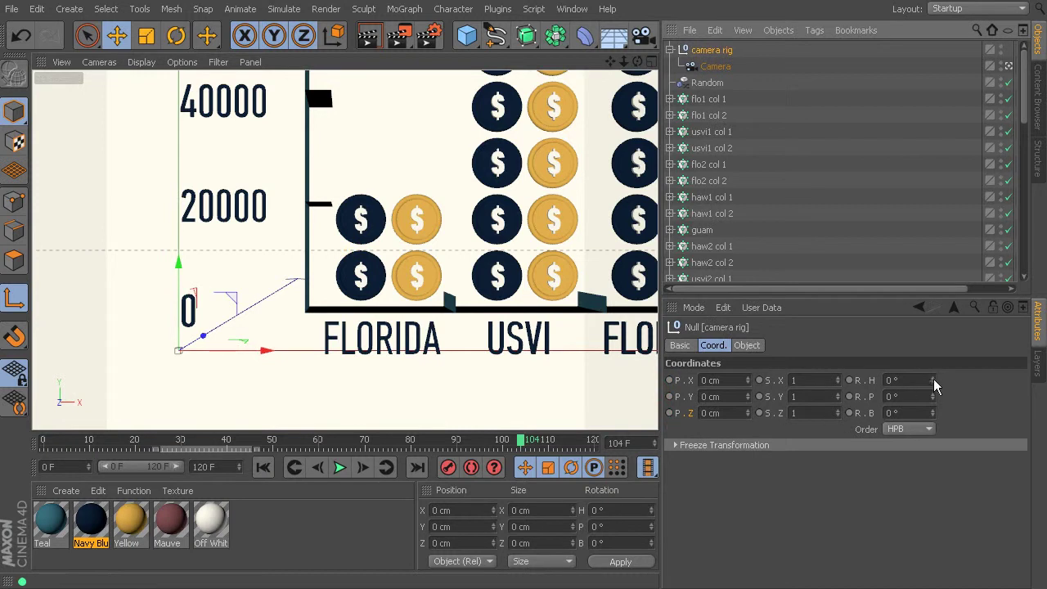
{"action": "mouse_move", "coordinate": [934, 379]}
{"action": "left_mouse_down"}
{"action": "mouse_move", "coordinate": [933, 399]}
{"action": "mouse_move", "coordinate": [933, 387]}
{"action": "left_mouse_up"}
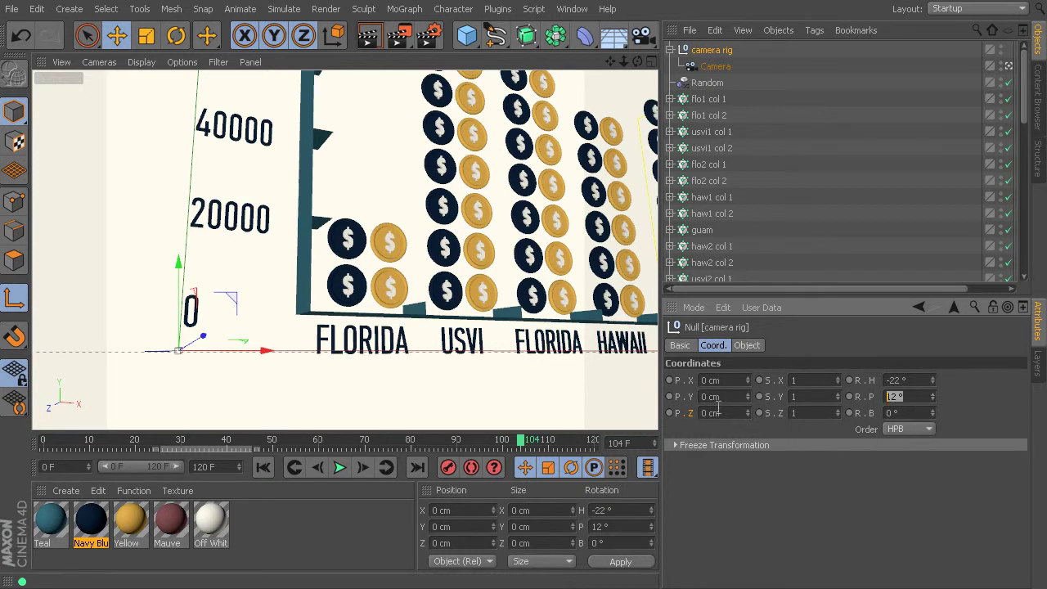
Outside the camera view, move the camera rig's axis in the front view to the graph's centre, about X 175 cm and Y 91 cm
{"action": "left_click", "coordinate": [1008, 66]}
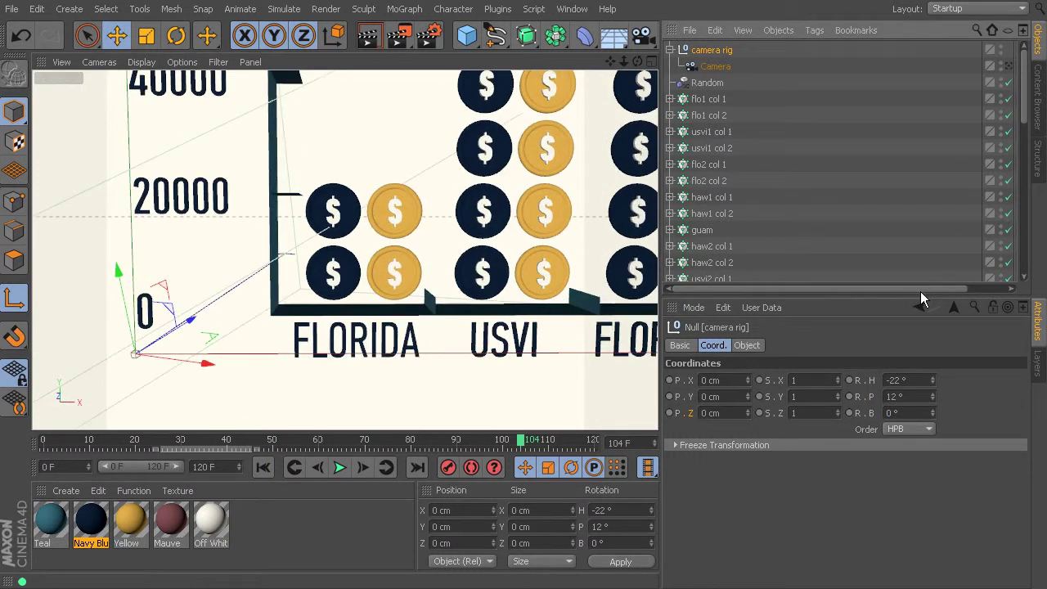
{"action": "middle_click", "coordinate": [434, 310]}
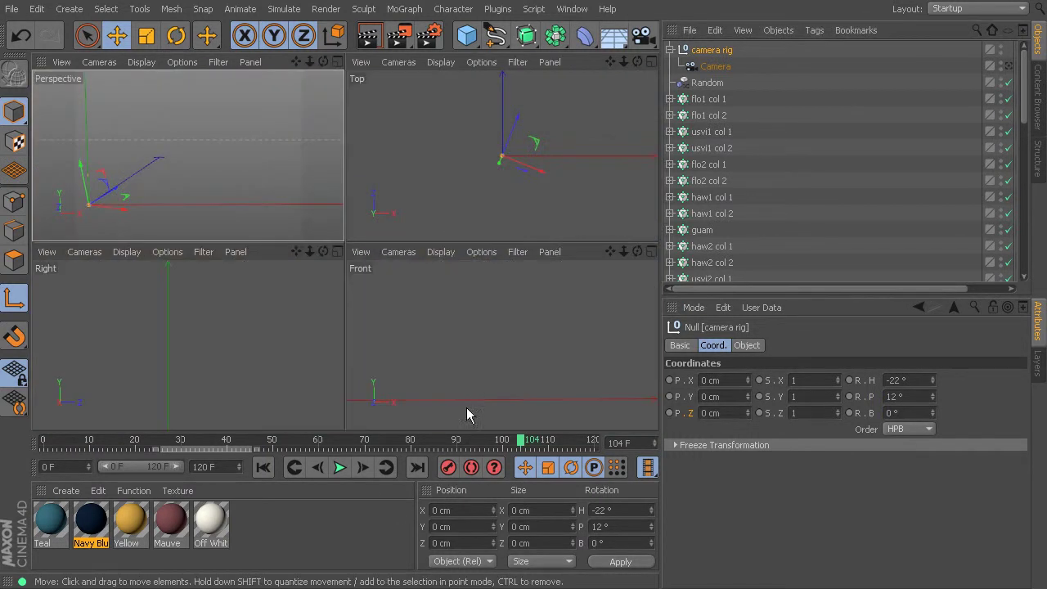
{"action": "middle_click", "coordinate": [480, 315]}
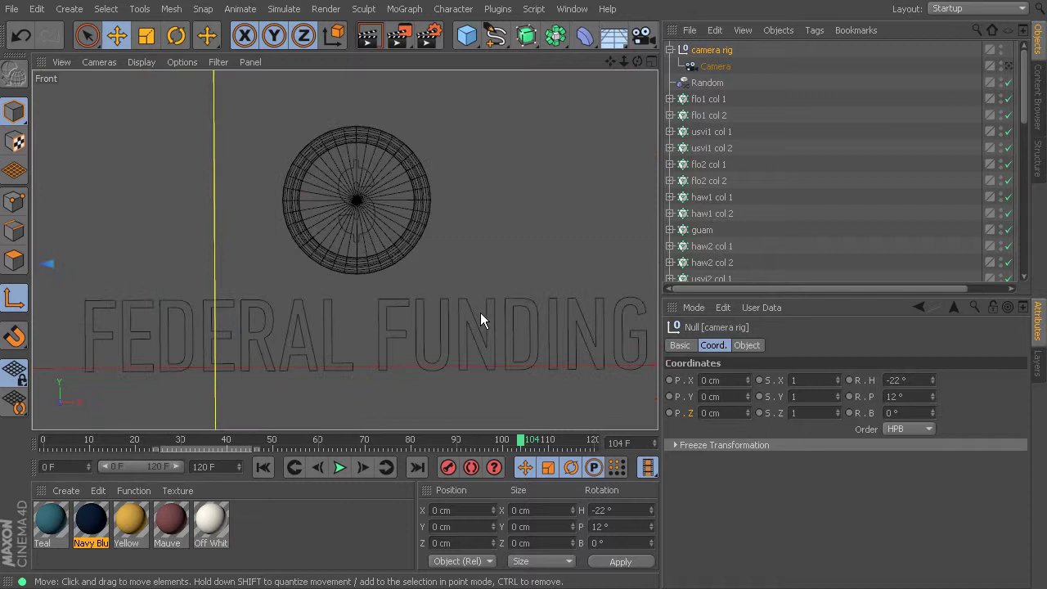
{"action": "scroll", "coordinate": [477, 309], "scroll_direction": "down", "scroll_amount": 10}
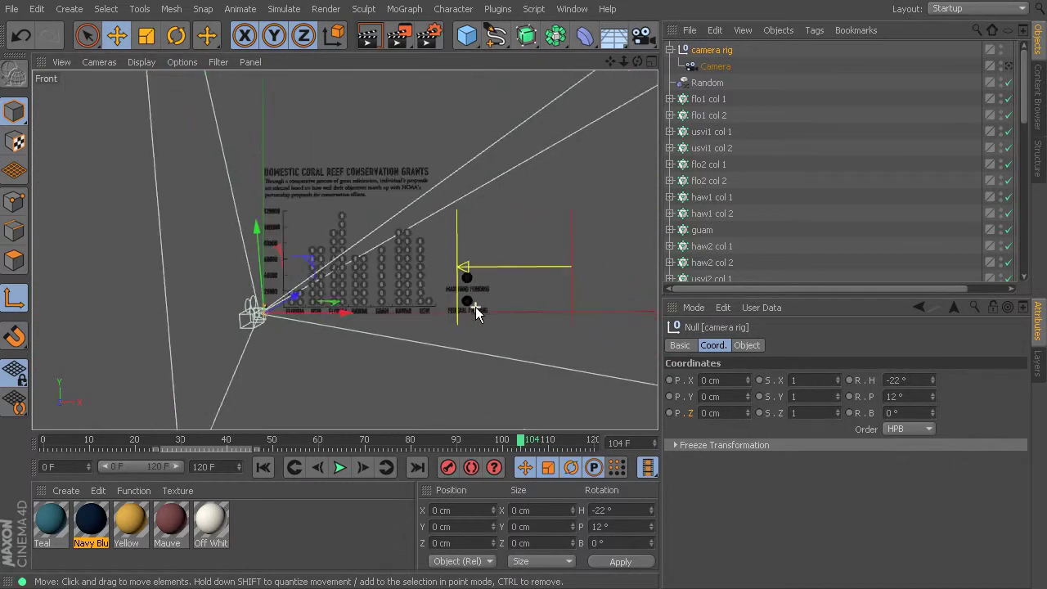
{"action": "scroll", "coordinate": [400, 303], "scroll_direction": "up", "scroll_amount": 6}
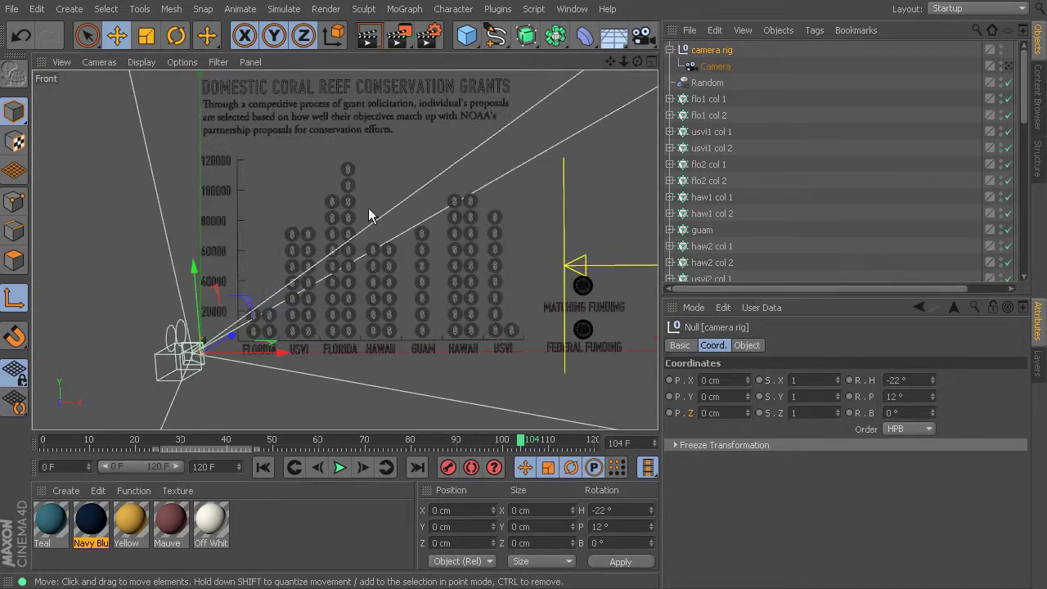
{"action": "left_click", "coordinate": [336, 34]}
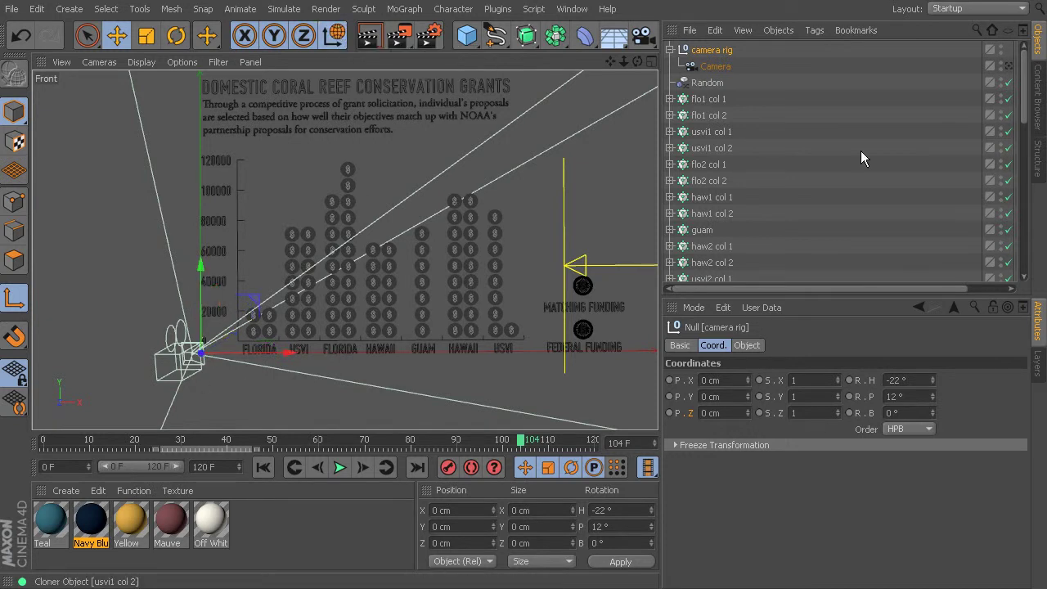
{"action": "left_click_drag", "start_coordinate": [255, 302], "coordinate": [443, 203]}
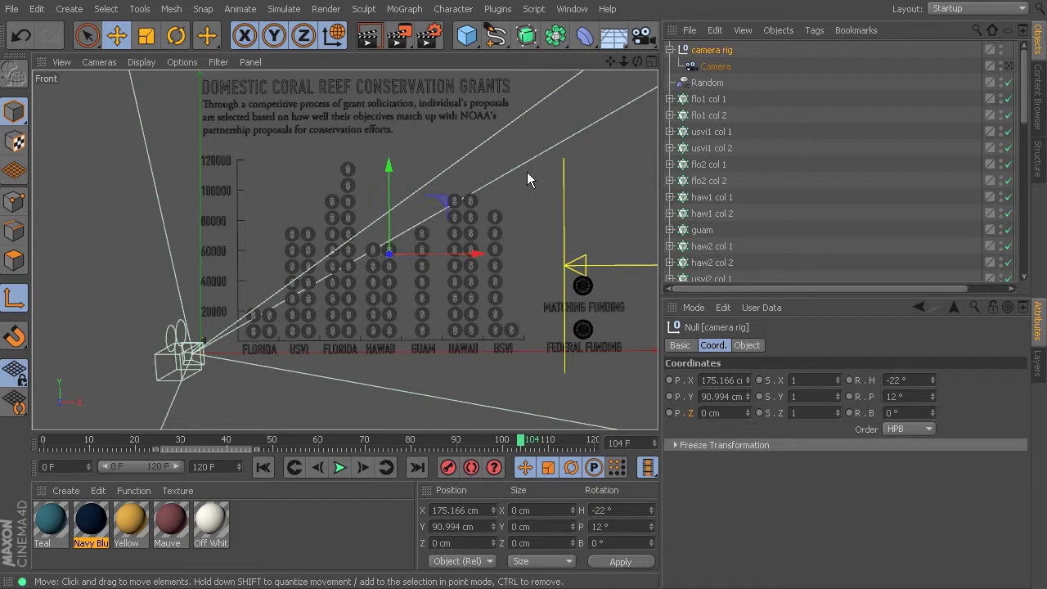
{"action": "left_click", "coordinate": [334, 35]}
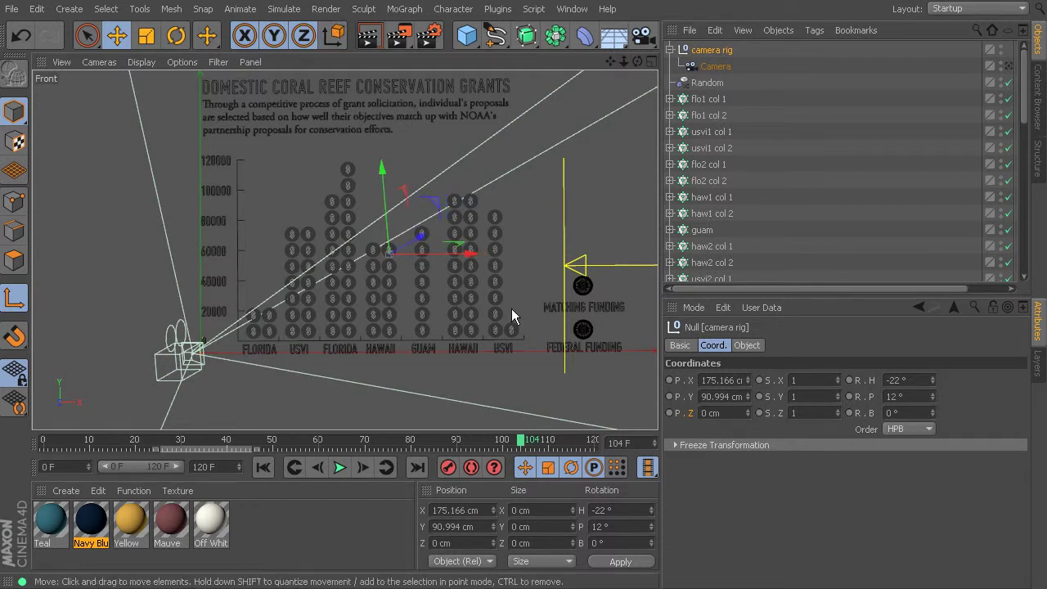
{"action": "left_click", "coordinate": [14, 298]}
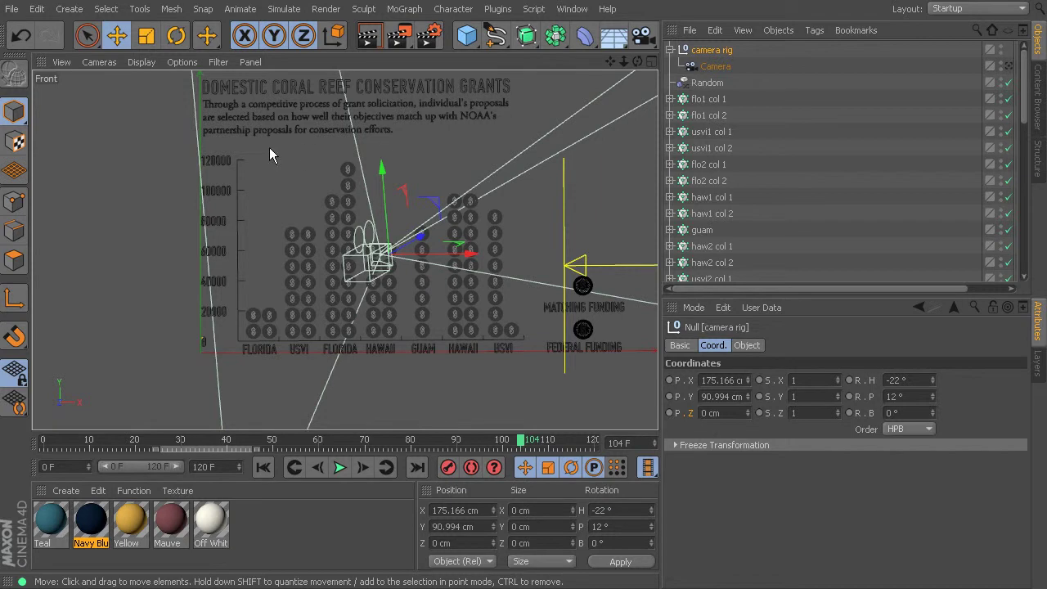
Return to the perspective view through the camera and set the camera rig's heading to -3°
{"action": "middle_click", "coordinate": [273, 175]}
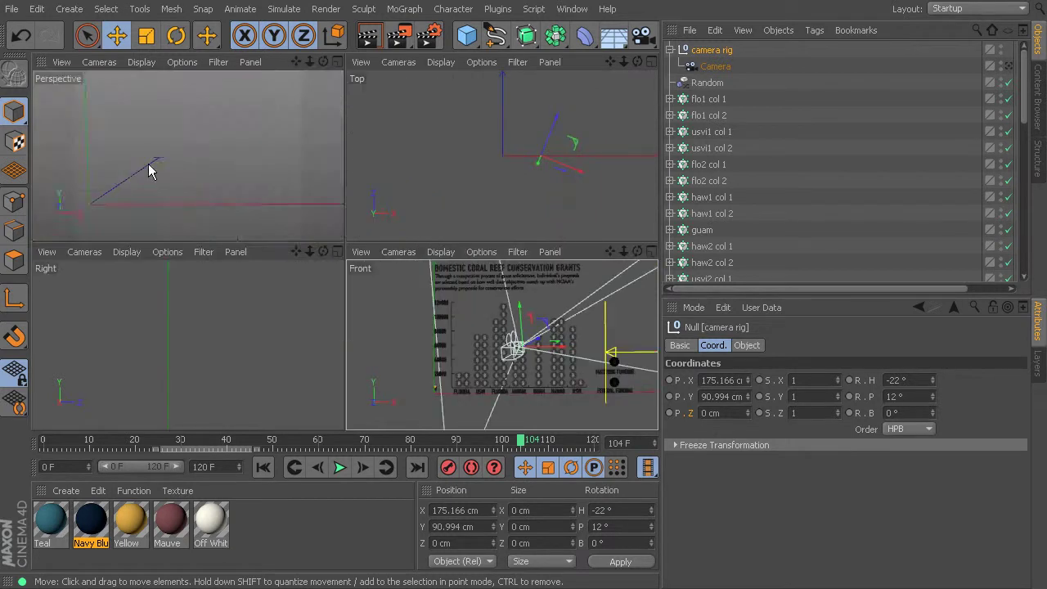
{"action": "middle_click", "coordinate": [336, 155]}
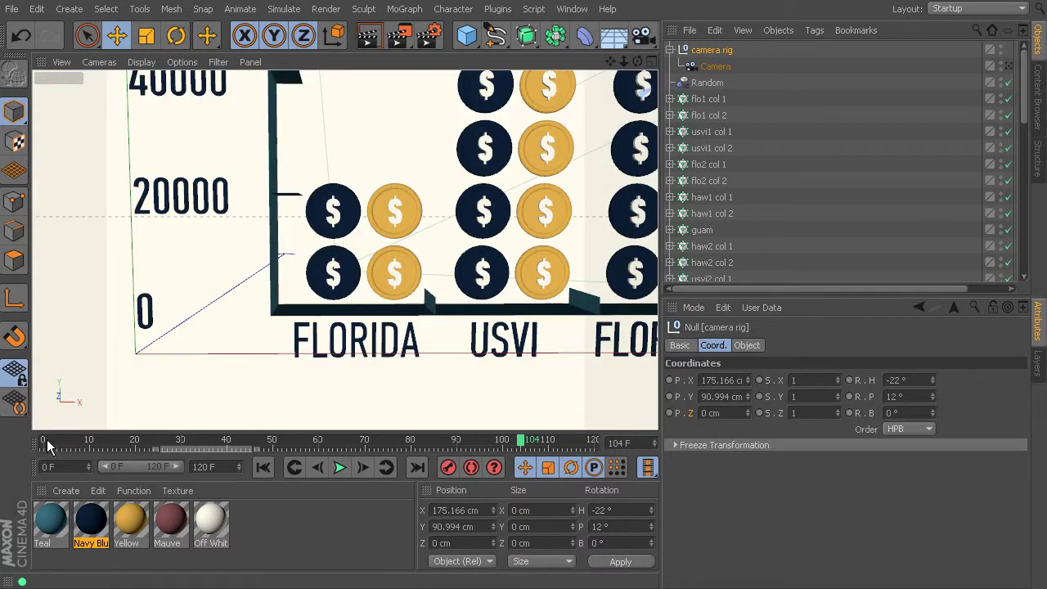
{"action": "left_click", "coordinate": [711, 50]}
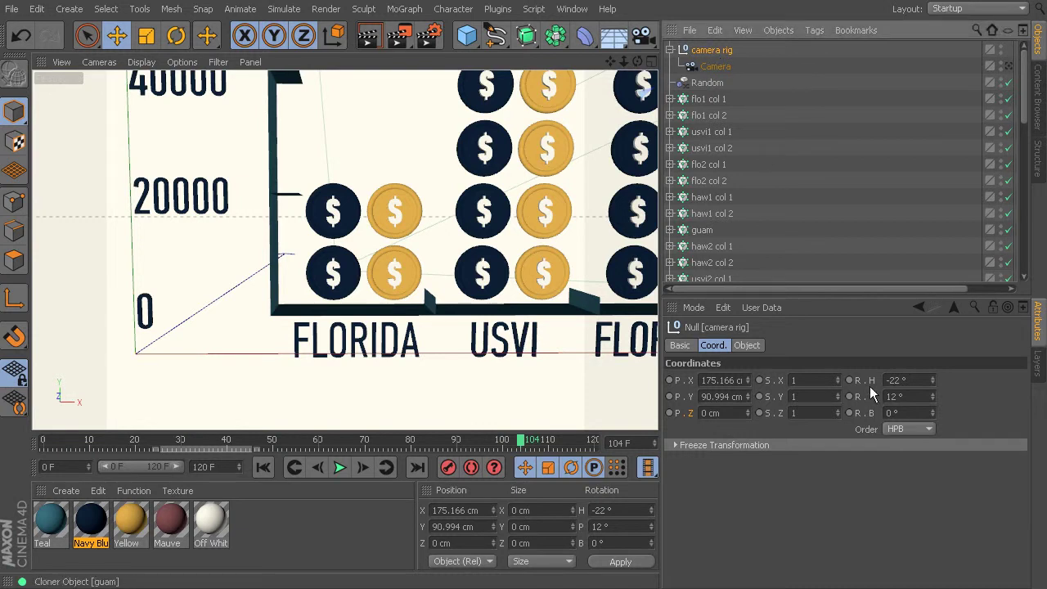
{"action": "left_click_drag", "start_coordinate": [932, 381], "coordinate": [932, 379]}
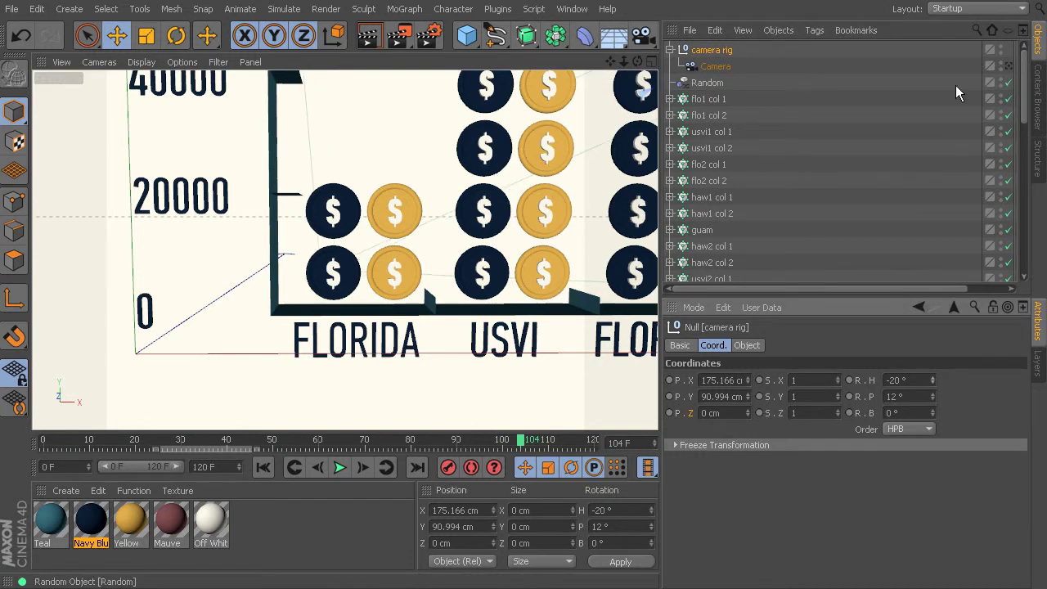
{"action": "left_click", "coordinate": [1008, 67]}
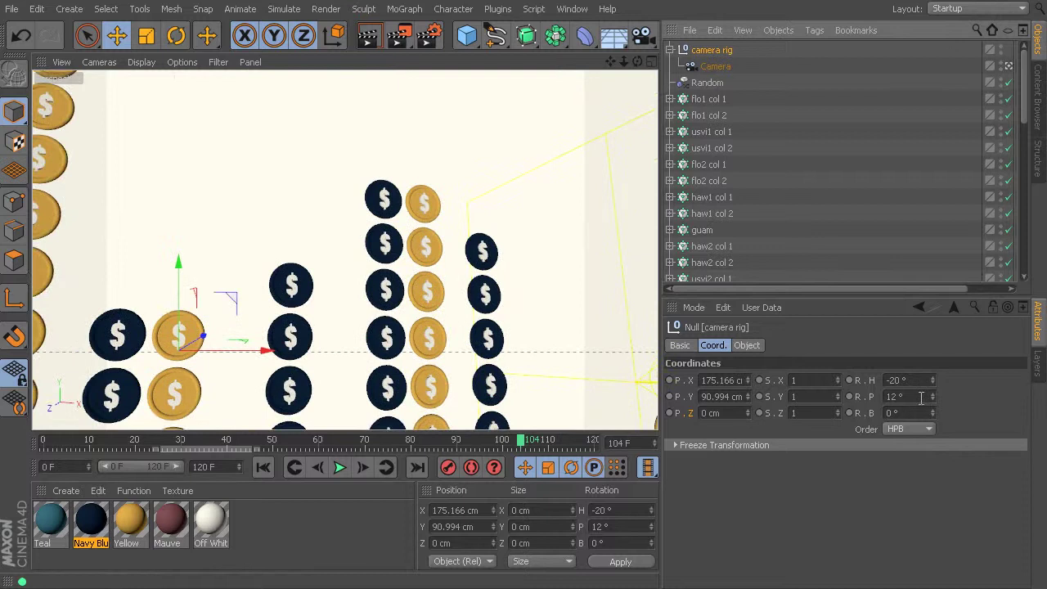
{"action": "left_click_drag", "start_coordinate": [933, 380], "coordinate": [953, 381]}
Try to pull the camera back to frame the graph's columns and labels, about X -28, Y -38, Z -221 cm
{"action": "middle_click_drag", "start_coordinate": [223, 278], "coordinate": [444, 91], "text": "alt"}
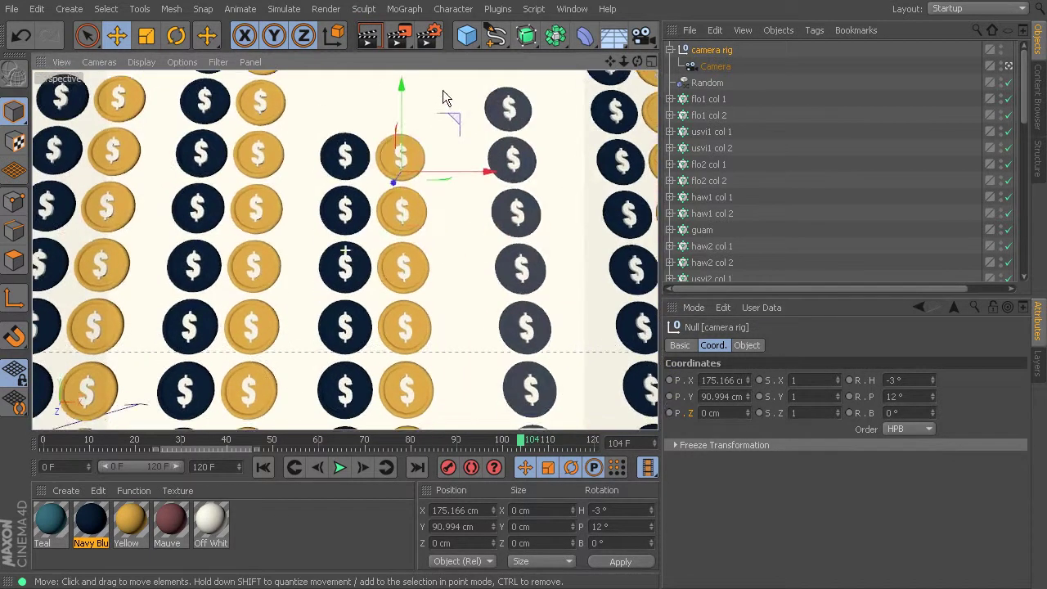
{"action": "left_click", "coordinate": [719, 70]}
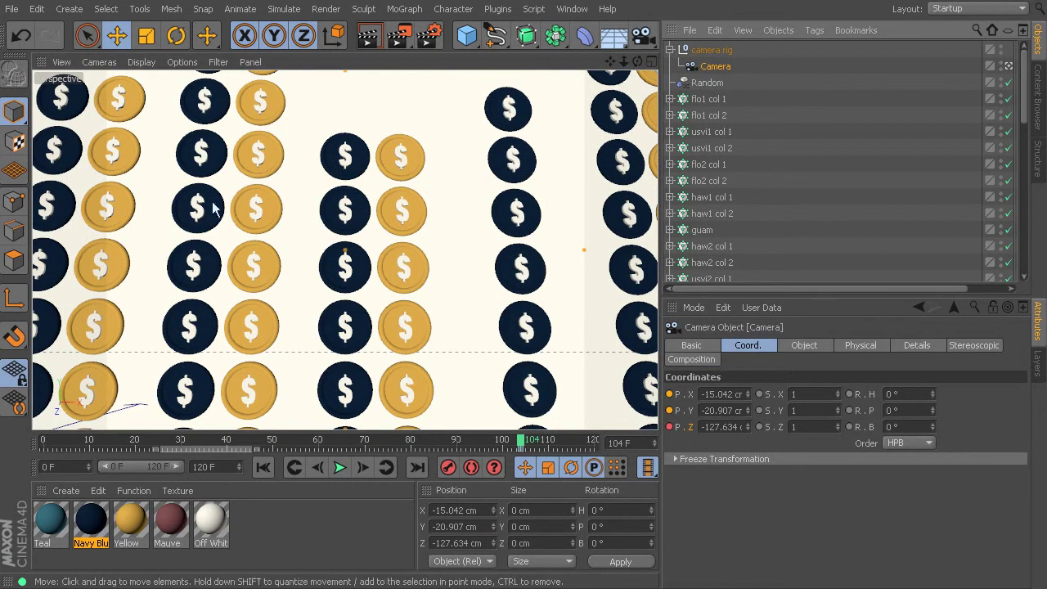
{"action": "scroll", "coordinate": [232, 245], "scroll_direction": "down", "scroll_amount": 4}
{"action": "middle_click_drag", "start_coordinate": [203, 291], "coordinate": [290, 252], "text": "alt"}
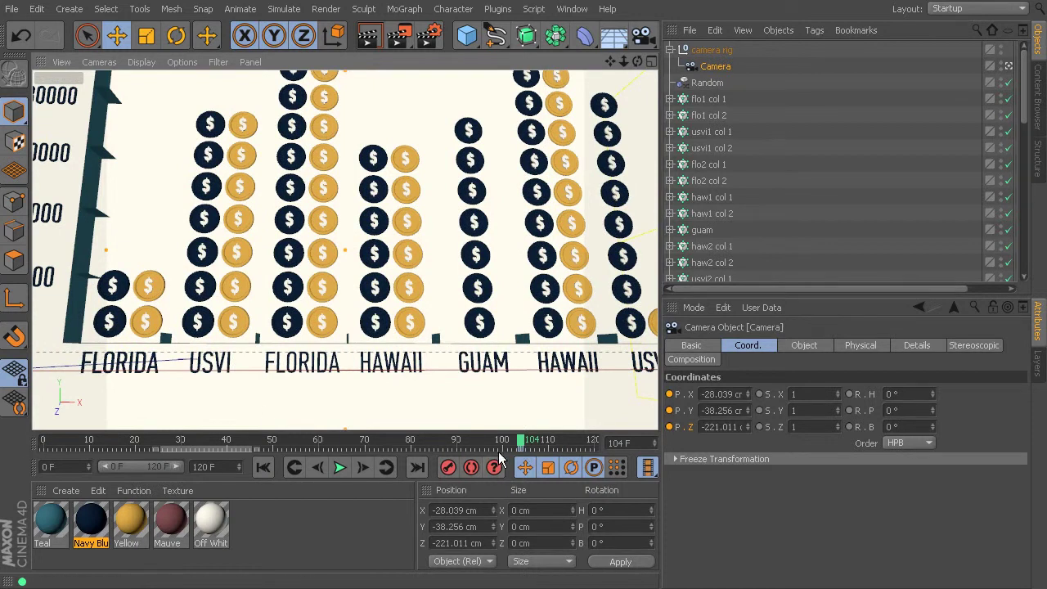
{"action": "left_click", "coordinate": [504, 450]}
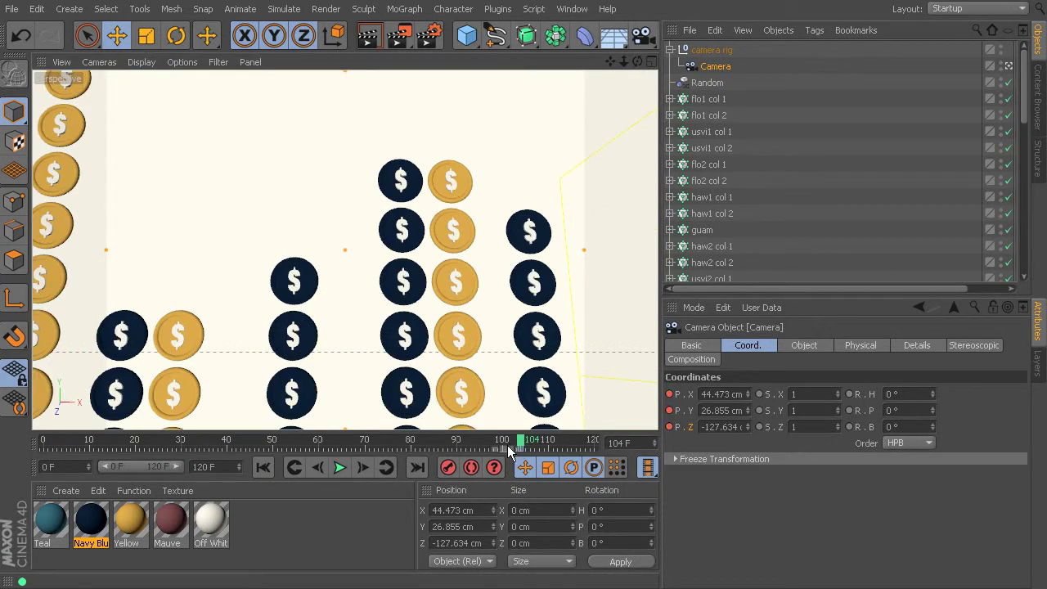
Delete the camera's keyframes around frame 104 and return to frame 0 with the camera rig selected
{"action": "left_click_drag", "start_coordinate": [542, 450], "coordinate": [485, 452]}
{"action": "key", "text": "Delete"}
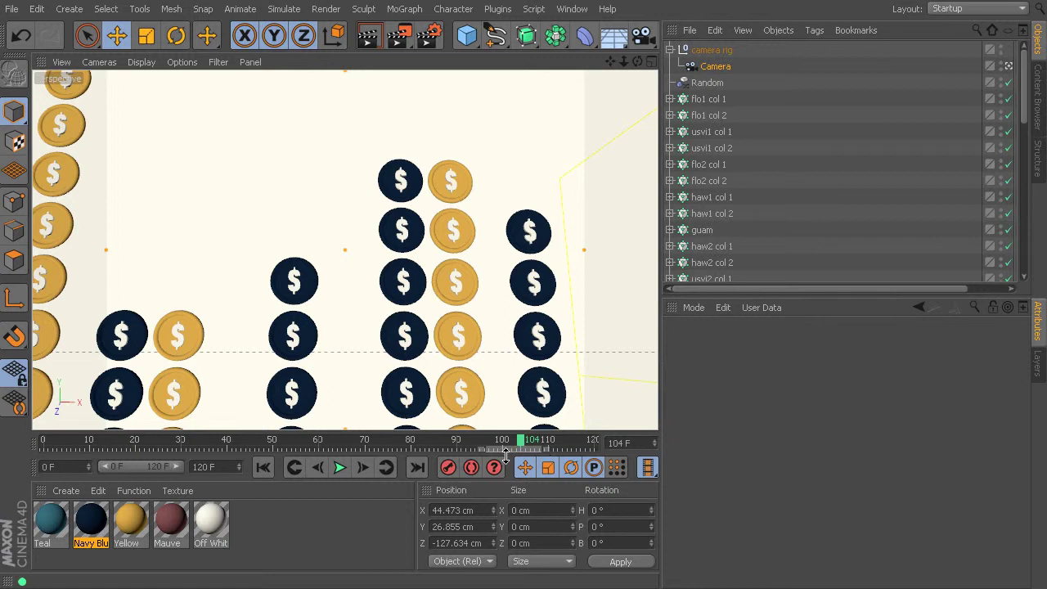
{"action": "left_click", "coordinate": [711, 50]}
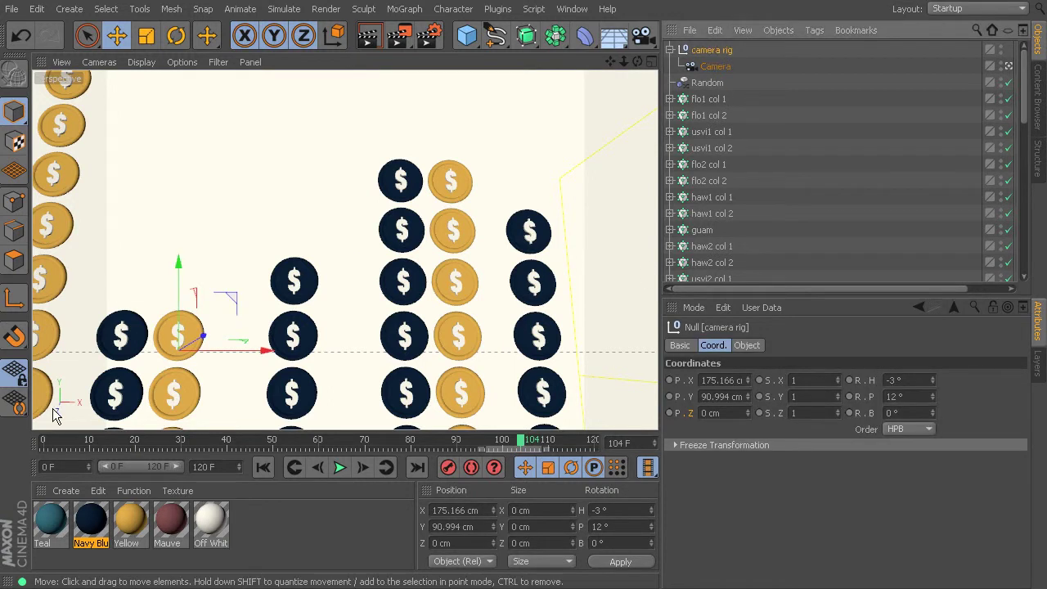
{"action": "left_click", "coordinate": [52, 447]}
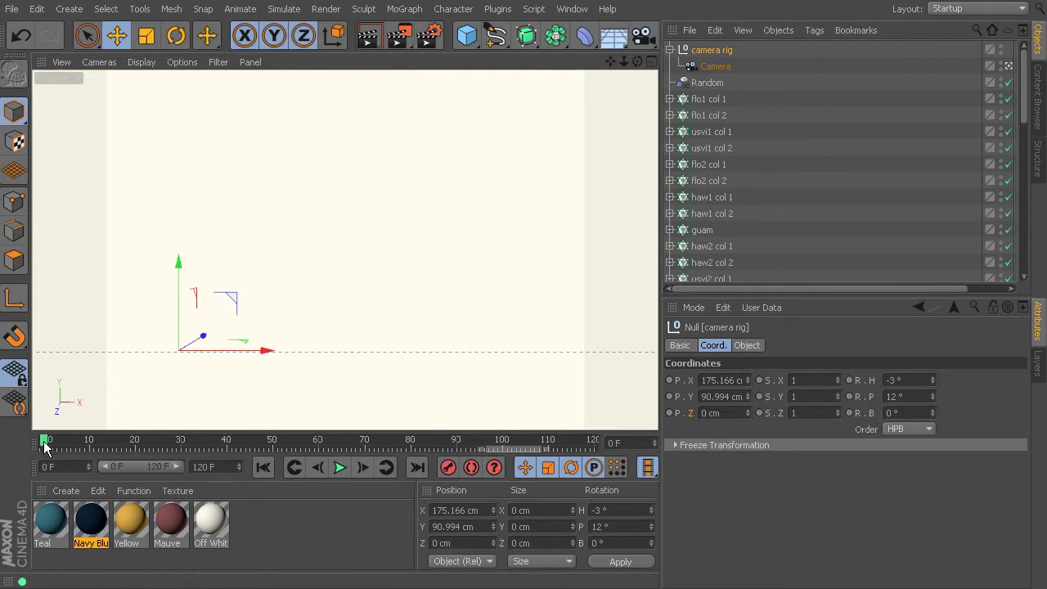
At frame 91, pan the camera to the first Florida and USVI columns at the graph's lower left corner, about X -133, Y -62 cm
{"action": "left_click_drag", "start_coordinate": [45, 446], "coordinate": [462, 445]}
{"action": "middle_click_drag", "start_coordinate": [86, 386], "coordinate": [519, 109], "text": "alt"}
{"action": "middle_click_drag", "start_coordinate": [192, 334], "coordinate": [440, 257], "text": "alt"}
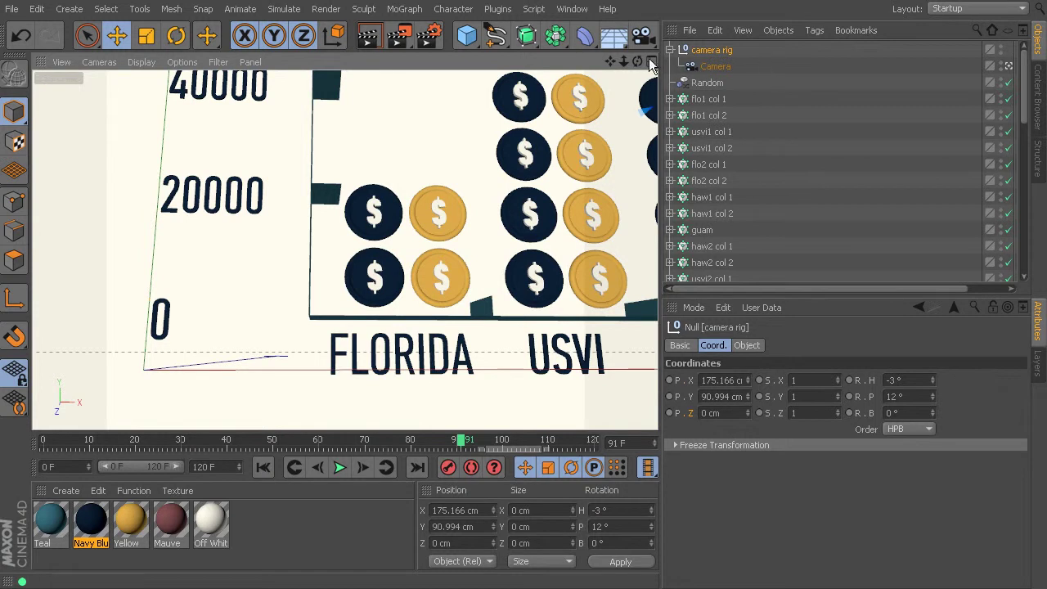
Keyframe the camera's X, Y and Z position and move those keyframes to frame 0
{"action": "left_click", "coordinate": [716, 67]}
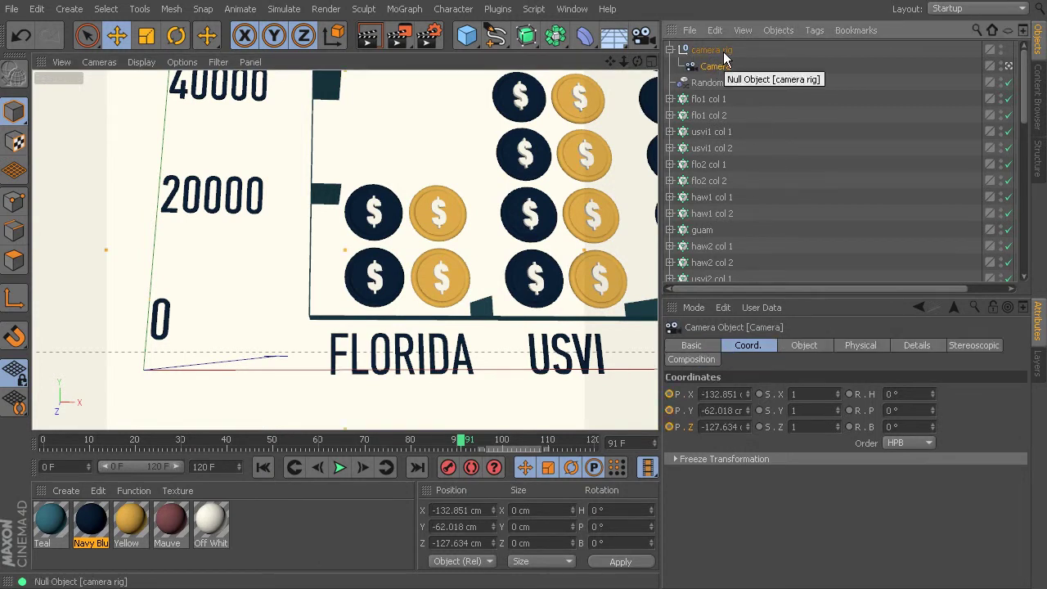
{"action": "left_click", "coordinate": [669, 393]}
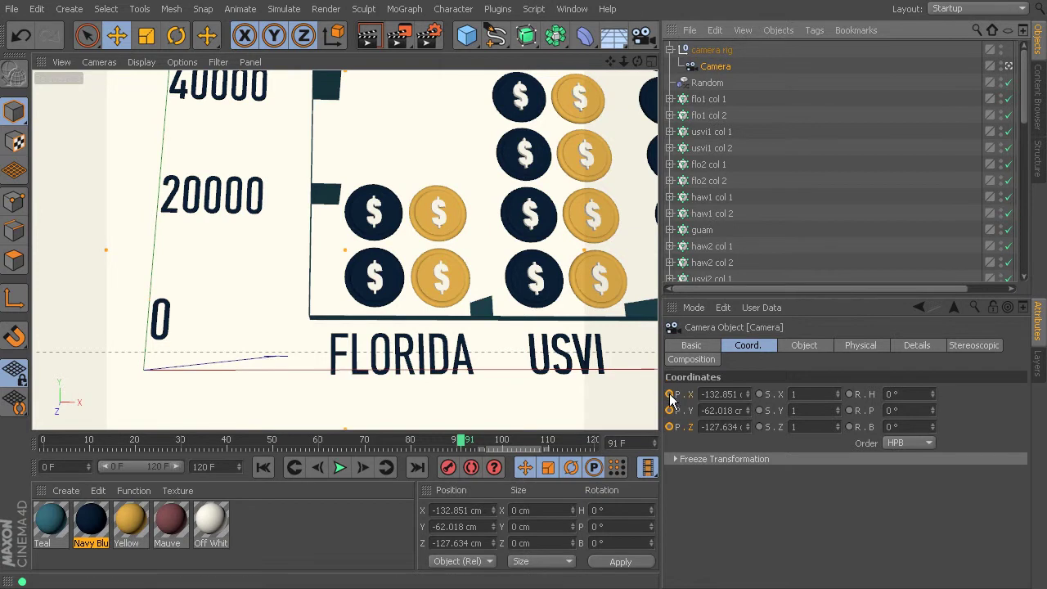
{"action": "left_click", "coordinate": [670, 410]}
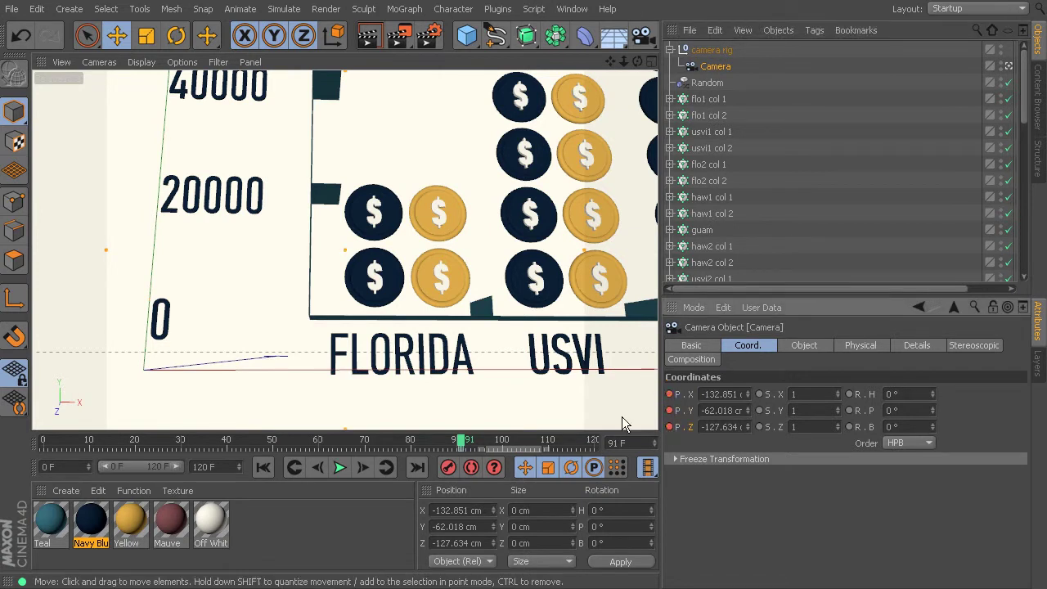
{"action": "left_click", "coordinate": [461, 449]}
{"action": "left_click_drag", "start_coordinate": [470, 455], "coordinate": [68, 465]}
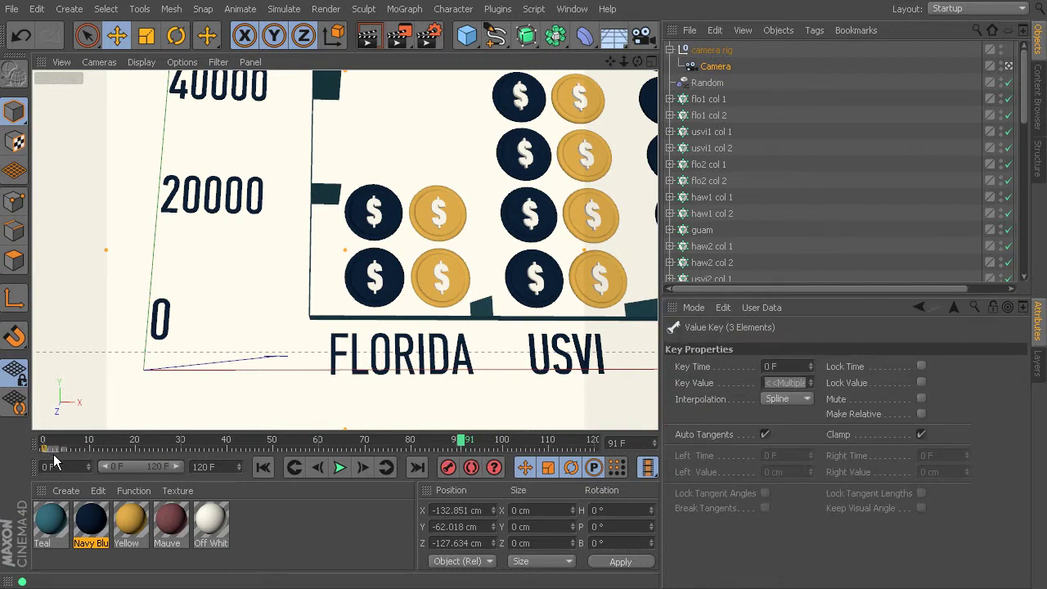
Set the camera rig's heading to -15°, pitch to 10° and bank to 0°, and keyframe the heading and pitch
{"action": "left_click", "coordinate": [713, 50]}
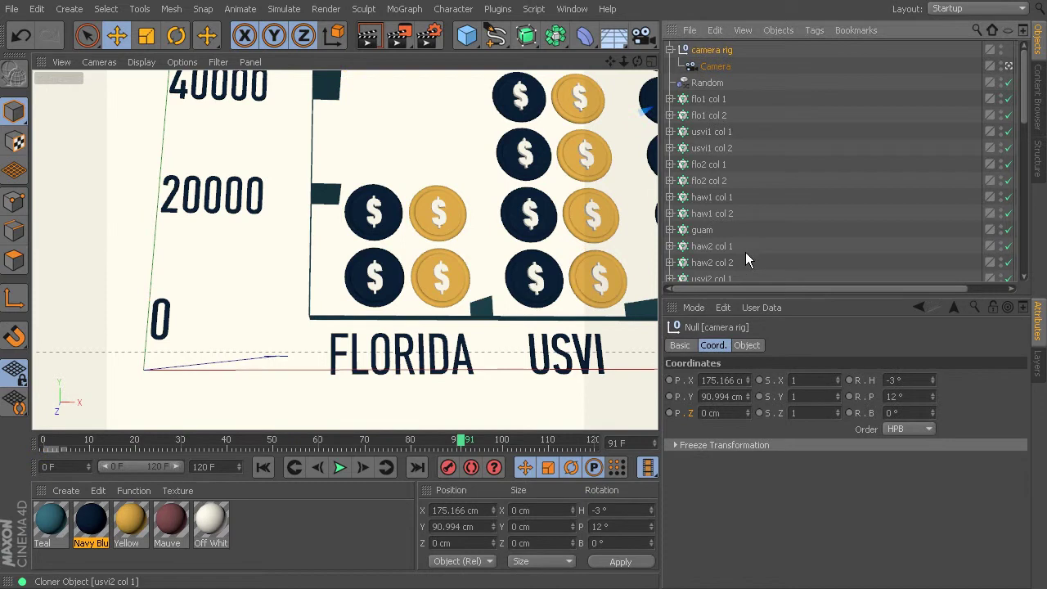
{"action": "left_click_drag", "start_coordinate": [932, 381], "coordinate": [932, 418]}
{"action": "double_click", "coordinate": [896, 414]}
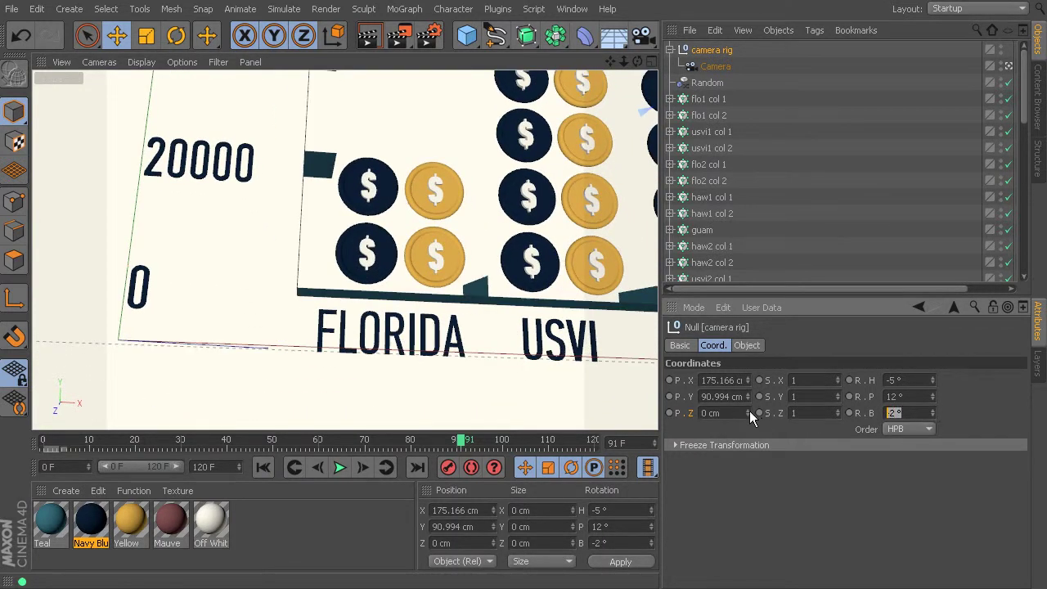
{"action": "type", "text": "0"}
{"action": "key", "text": "Return"}
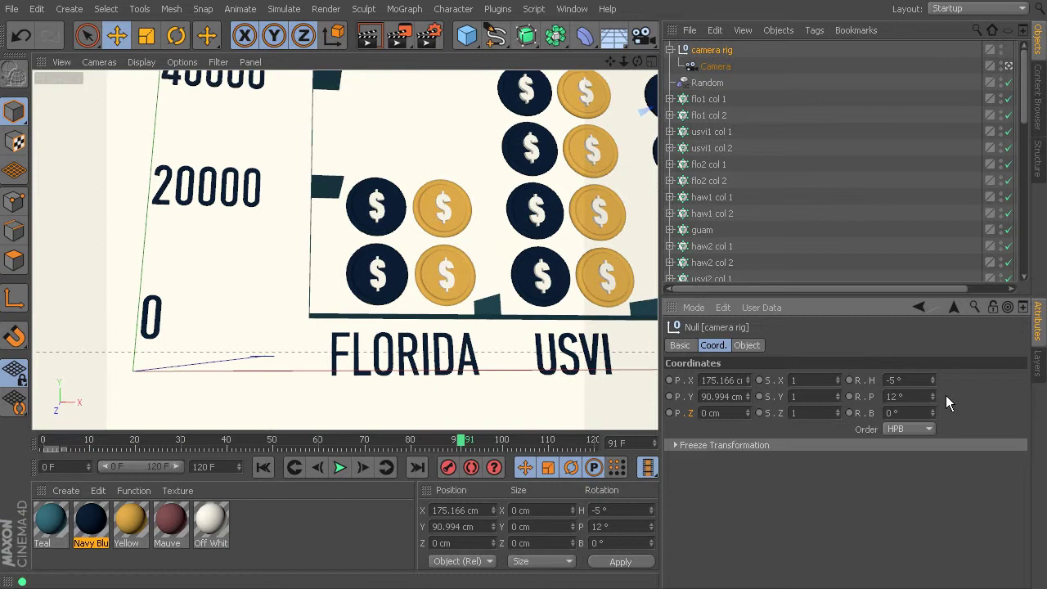
{"action": "mouse_move", "coordinate": [932, 396]}
{"action": "left_mouse_down"}
{"action": "mouse_move", "coordinate": [933, 375]}
{"action": "mouse_move", "coordinate": [932, 401]}
{"action": "left_mouse_up"}
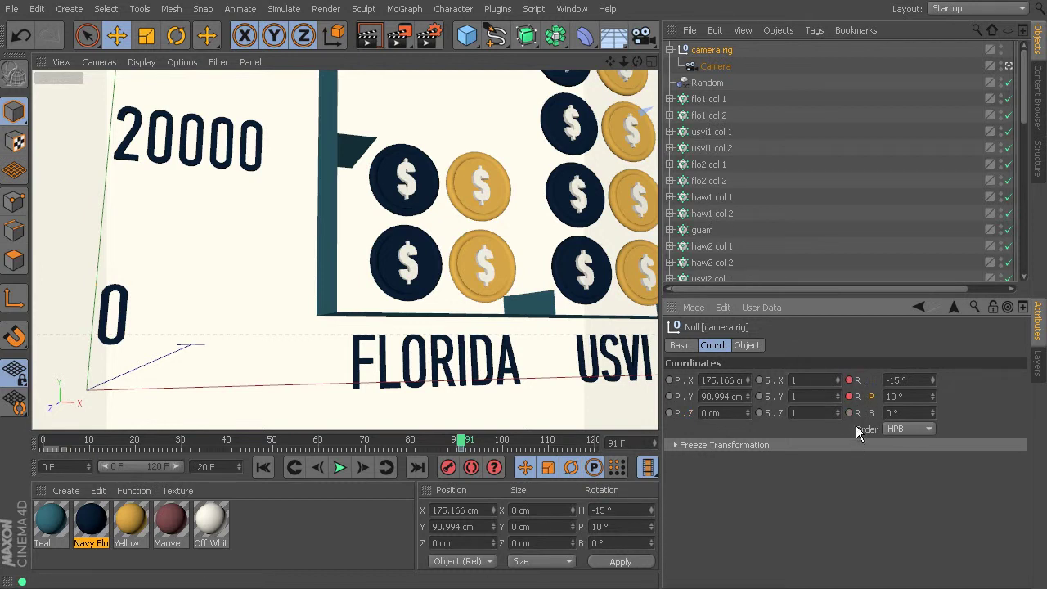
At frame 0, pull the camera back slightly and move the camera rig's rotation keyframes to frame 0
{"action": "left_click", "coordinate": [709, 67]}
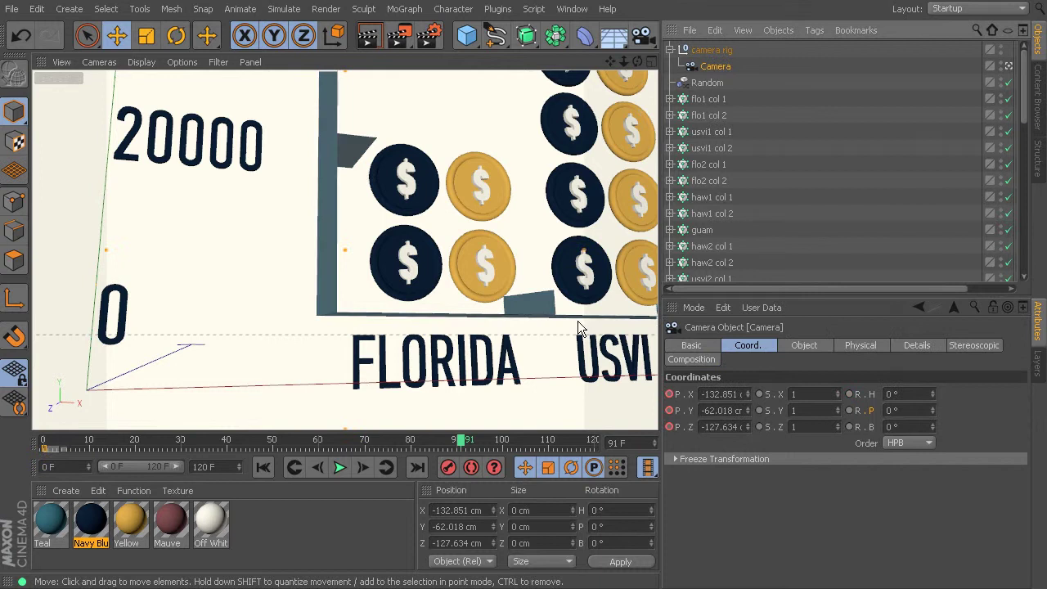
{"action": "left_click_drag", "start_coordinate": [463, 443], "coordinate": [42, 442]}
{"action": "scroll", "coordinate": [424, 270], "scroll_direction": "up", "scroll_amount": 5}
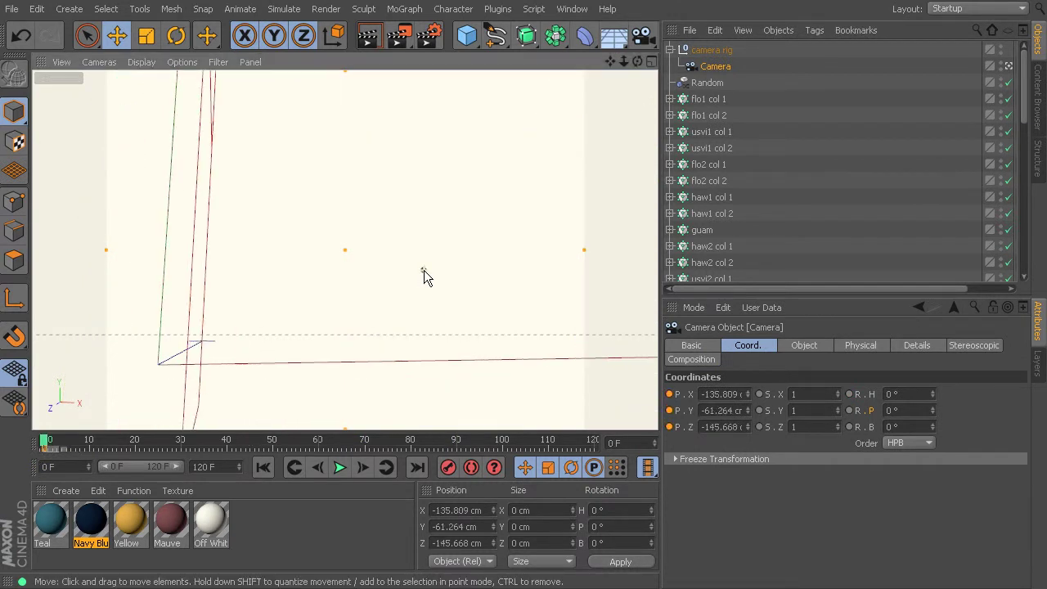
{"action": "left_click", "coordinate": [716, 50]}
{"action": "left_click_drag", "start_coordinate": [481, 450], "coordinate": [73, 440]}
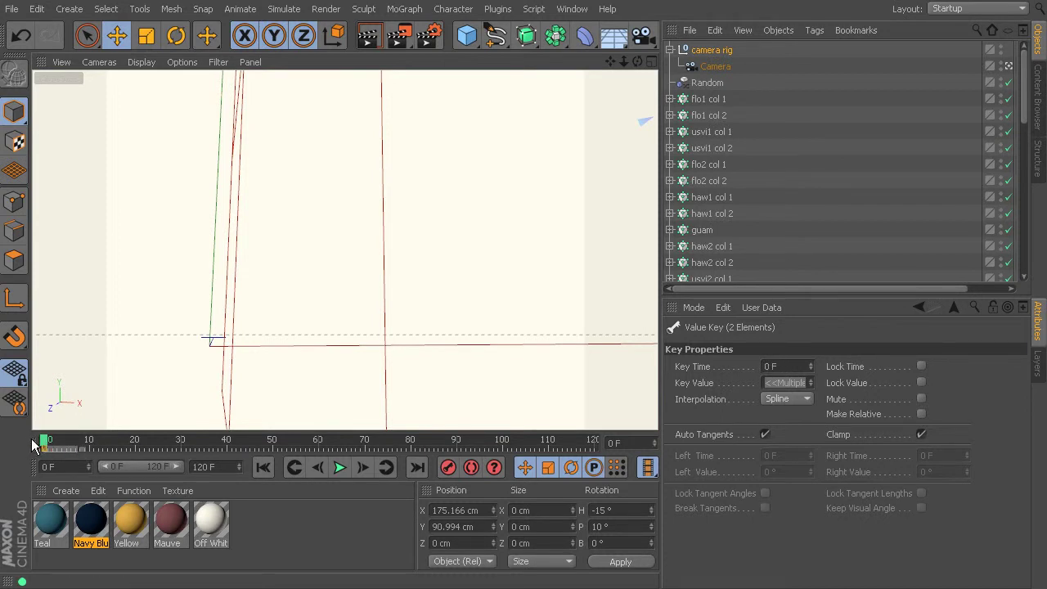
At frame 70, set the camera rig's heading and pitch to 0°
{"action": "left_click_drag", "start_coordinate": [33, 442], "coordinate": [365, 472]}
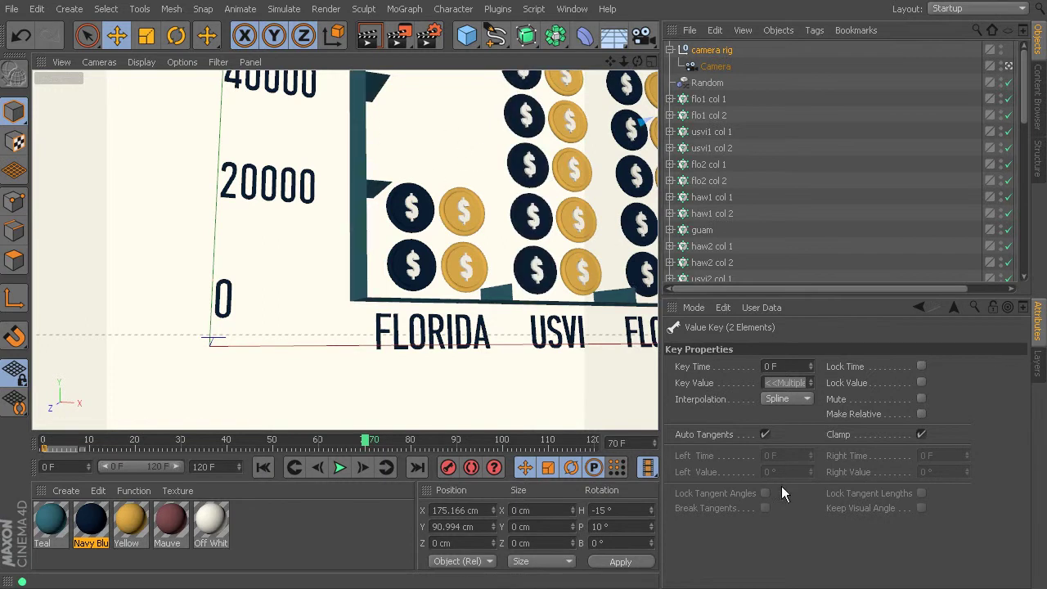
{"action": "left_click", "coordinate": [709, 52]}
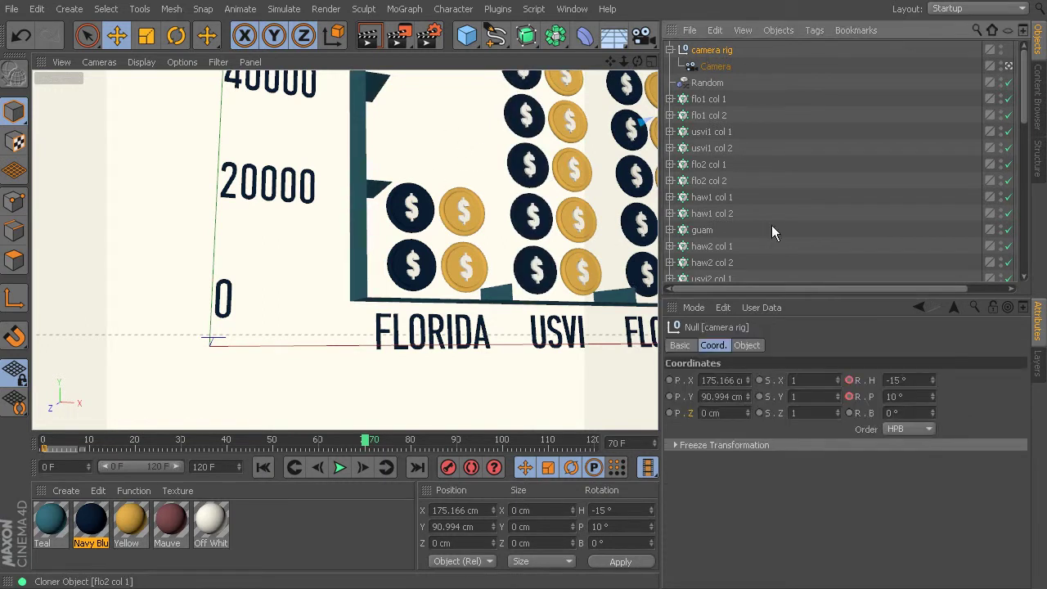
{"action": "left_click", "coordinate": [900, 381]}
{"action": "type", "text": "0"}
{"action": "left_click", "coordinate": [916, 400]}
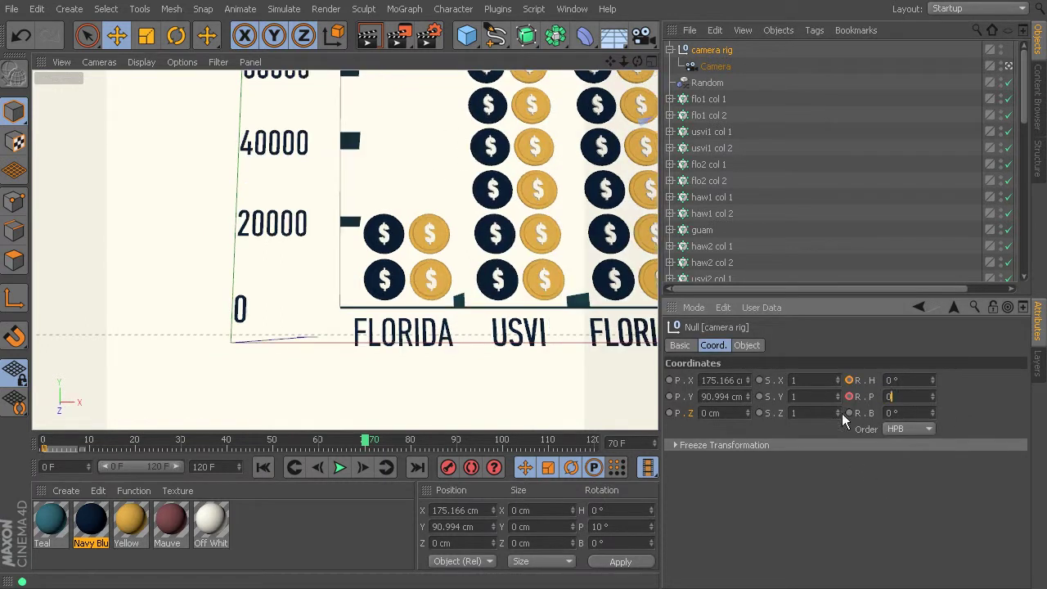
{"action": "type", "text": "0"}
{"action": "key", "text": "Return"}
Pull the camera back and pan to frame the whole graph with its title and legend, about X 10, Y 30, Z -426 cm
{"action": "scroll", "coordinate": [431, 157], "scroll_direction": "down", "scroll_amount": 3}
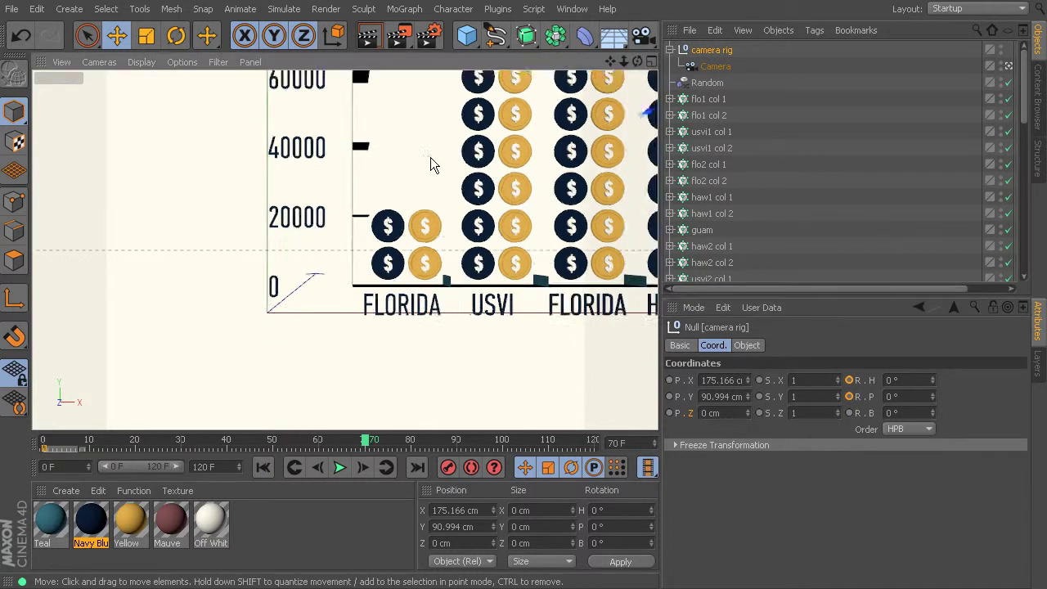
{"action": "left_click", "coordinate": [725, 62]}
{"action": "left_click", "coordinate": [723, 66]}
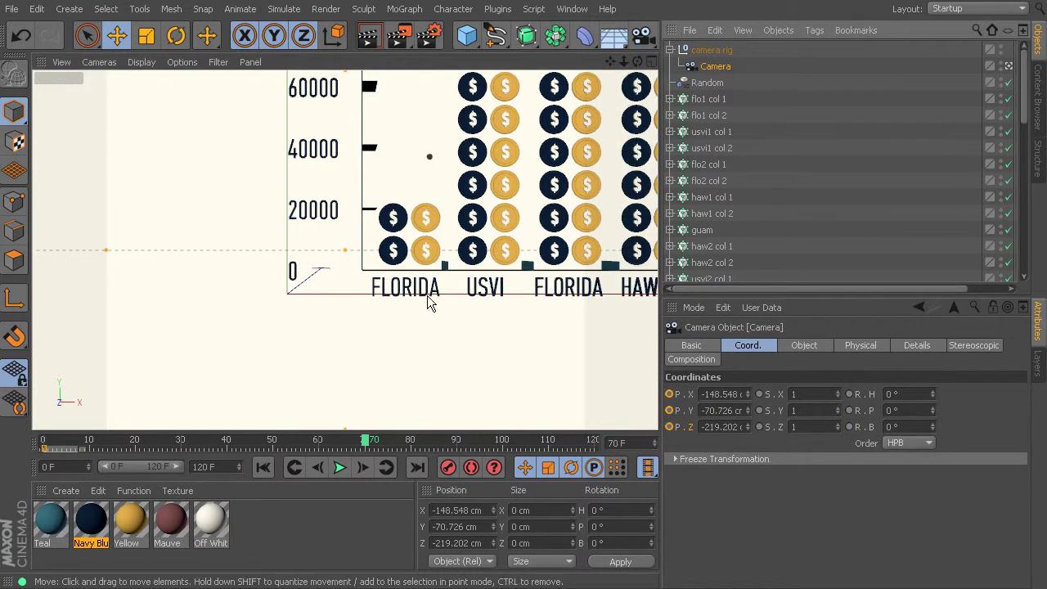
{"action": "scroll", "coordinate": [428, 221], "scroll_direction": "down", "scroll_amount": 5}
{"action": "scroll", "coordinate": [344, 308], "scroll_direction": "down", "scroll_amount": 4}
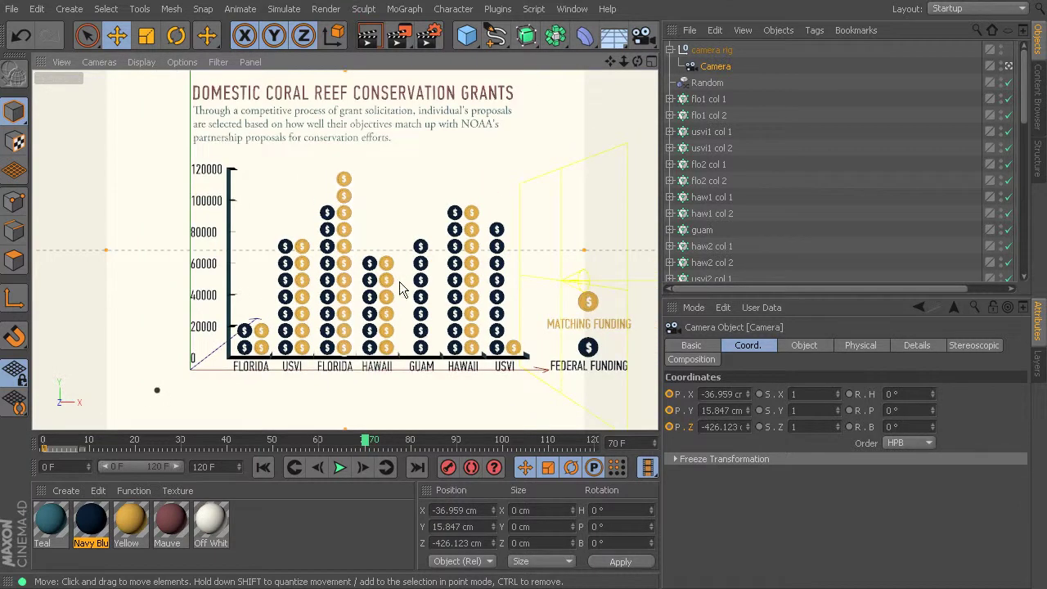
{"action": "middle_click_drag", "start_coordinate": [401, 288], "coordinate": [360, 296], "text": "alt"}
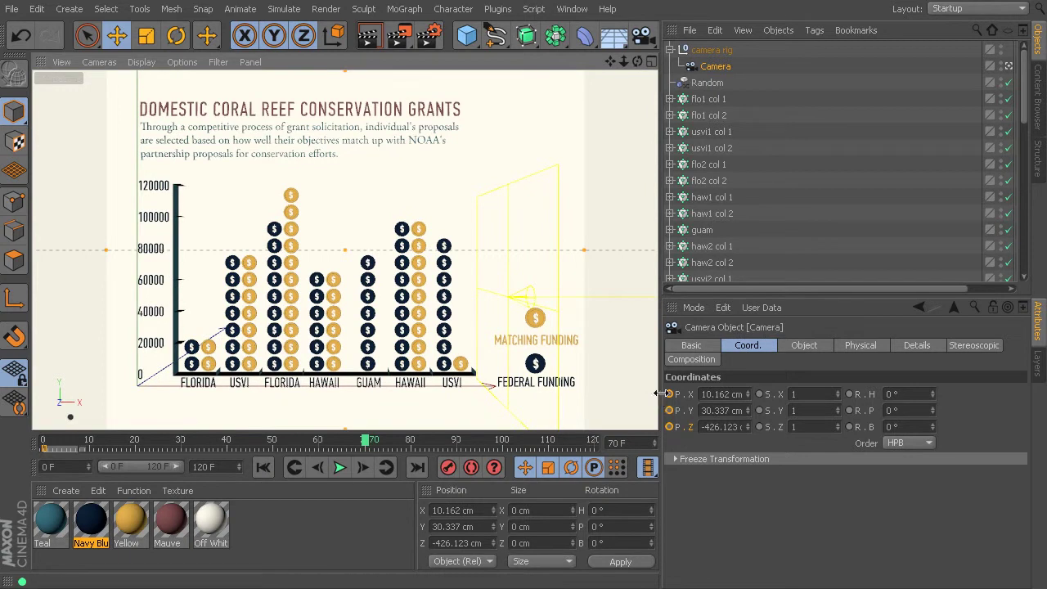
Keyframe the camera's X, Y and Z position and the camera rig's heading and pitch at frame 70
{"action": "left_click", "coordinate": [670, 395], "text": "ctrl"}
{"action": "left_click", "coordinate": [670, 411], "text": "ctrl"}
{"action": "left_click", "coordinate": [670, 428], "text": "ctrl"}
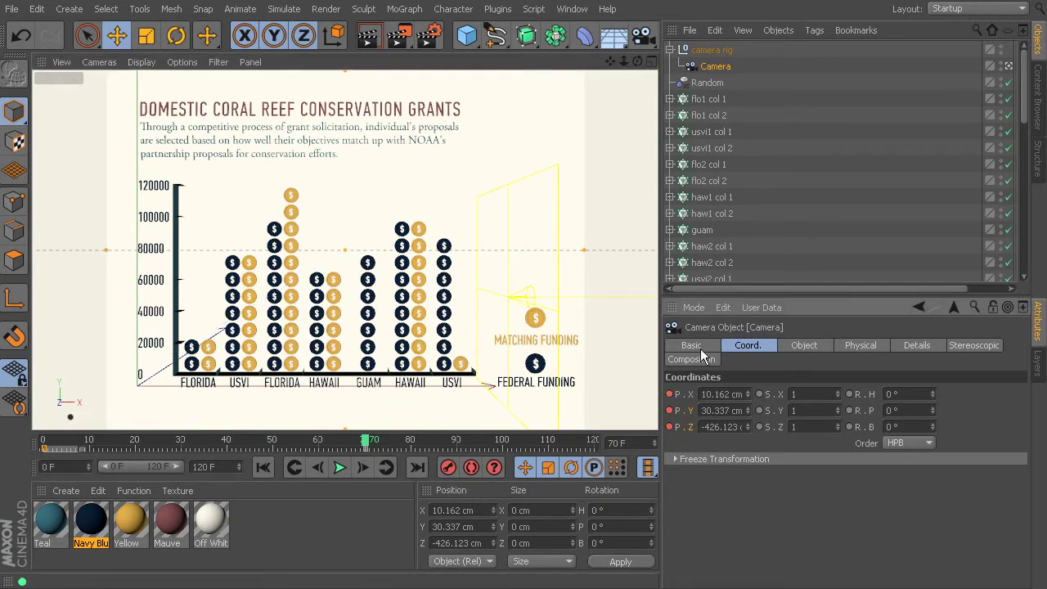
{"action": "left_click", "coordinate": [729, 51]}
{"action": "left_click", "coordinate": [849, 380], "text": "ctrl"}
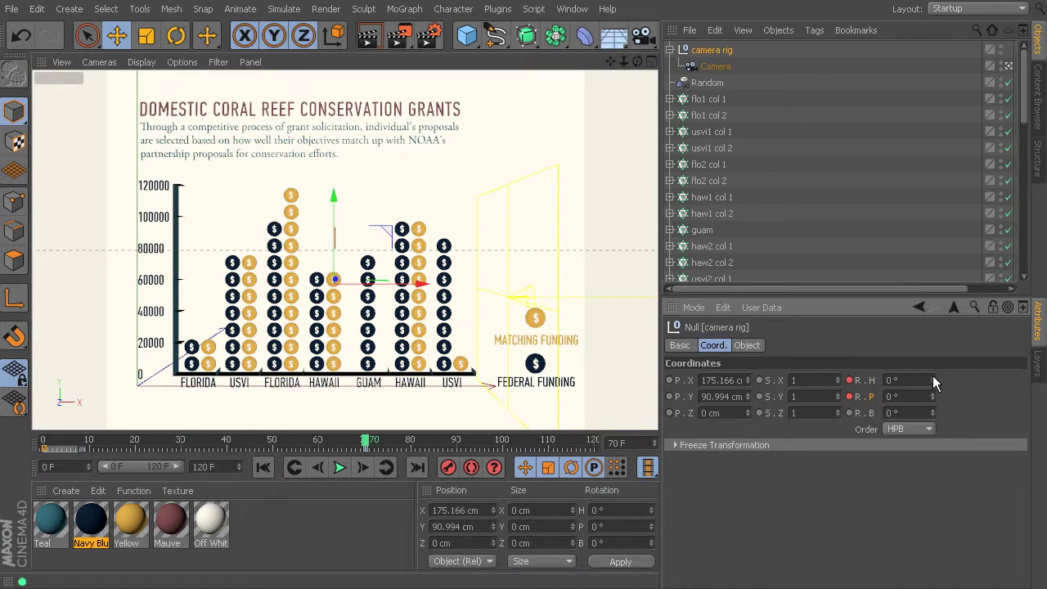
Tilt the final view by setting the camera rig's heading to 9° and its pitch to -10°
{"action": "left_click_drag", "start_coordinate": [933, 381], "coordinate": [933, 382]}
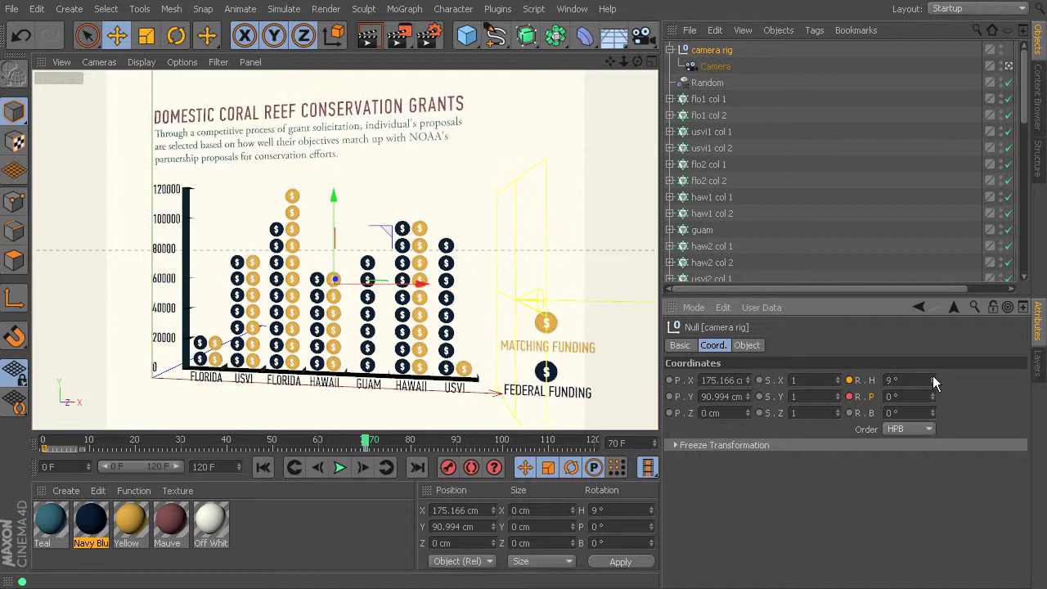
{"action": "left_click", "coordinate": [934, 393]}
{"action": "left_click", "coordinate": [933, 394]}
{"action": "left_click", "coordinate": [934, 394]}
{"action": "left_click", "coordinate": [933, 398]}
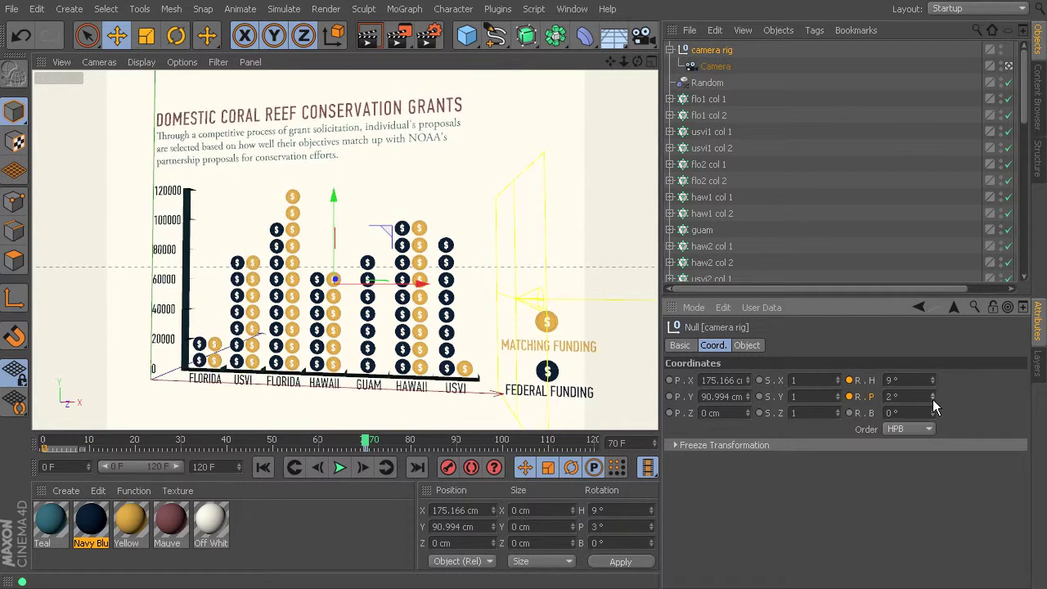
{"action": "left_click", "coordinate": [933, 399]}
{"action": "left_click_drag", "start_coordinate": [933, 398], "coordinate": [933, 398]}
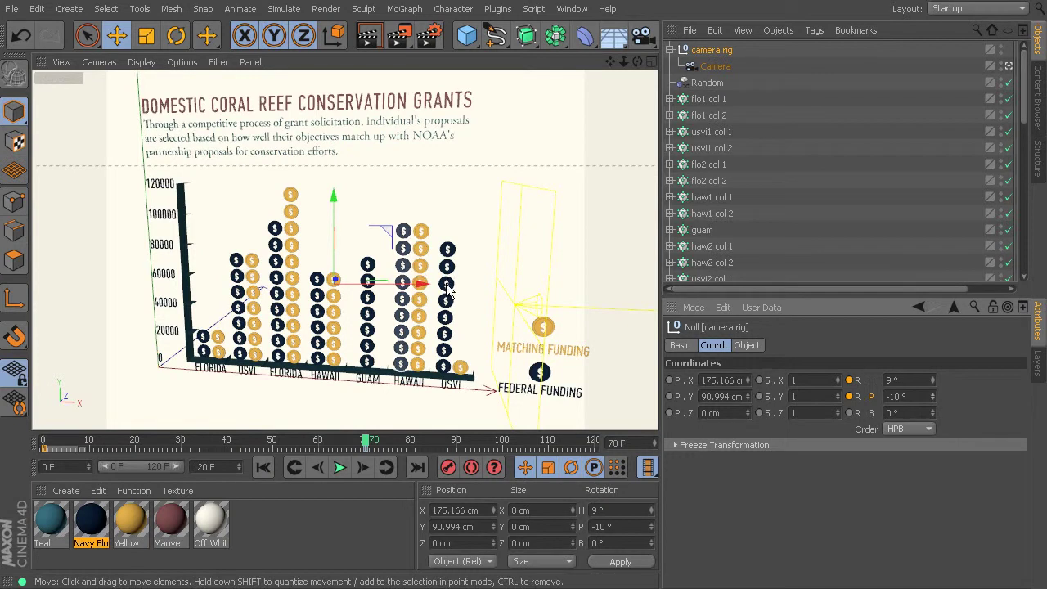
Pan the camera to about X 21, Y 32 cm and update the rig's rotation and the camera's position keyframes at frame 70
{"action": "middle_click_drag", "start_coordinate": [447, 285], "coordinate": [435, 296], "text": "alt"}
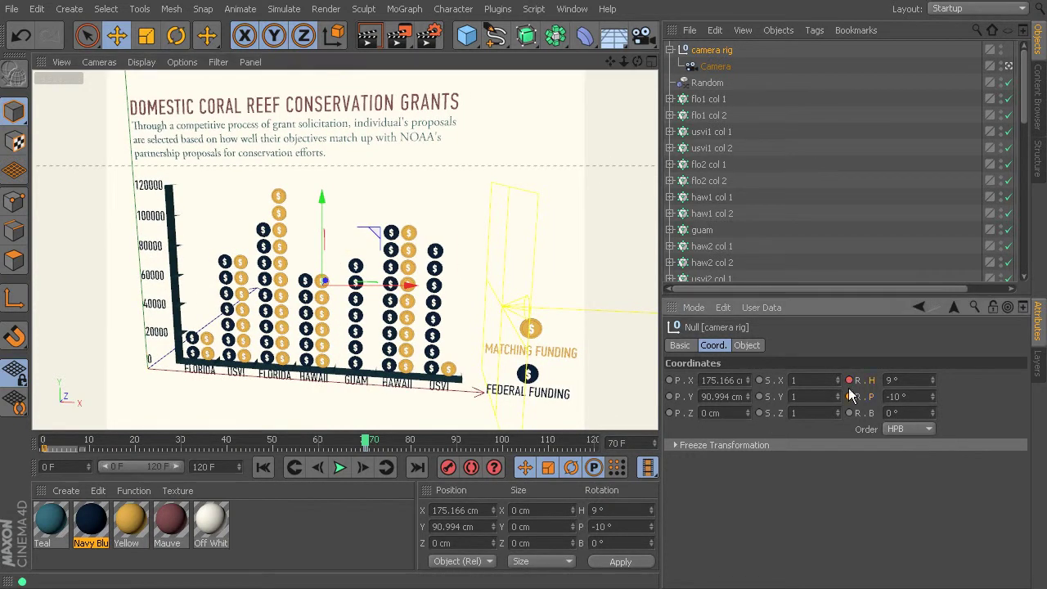
{"action": "left_click", "coordinate": [716, 66]}
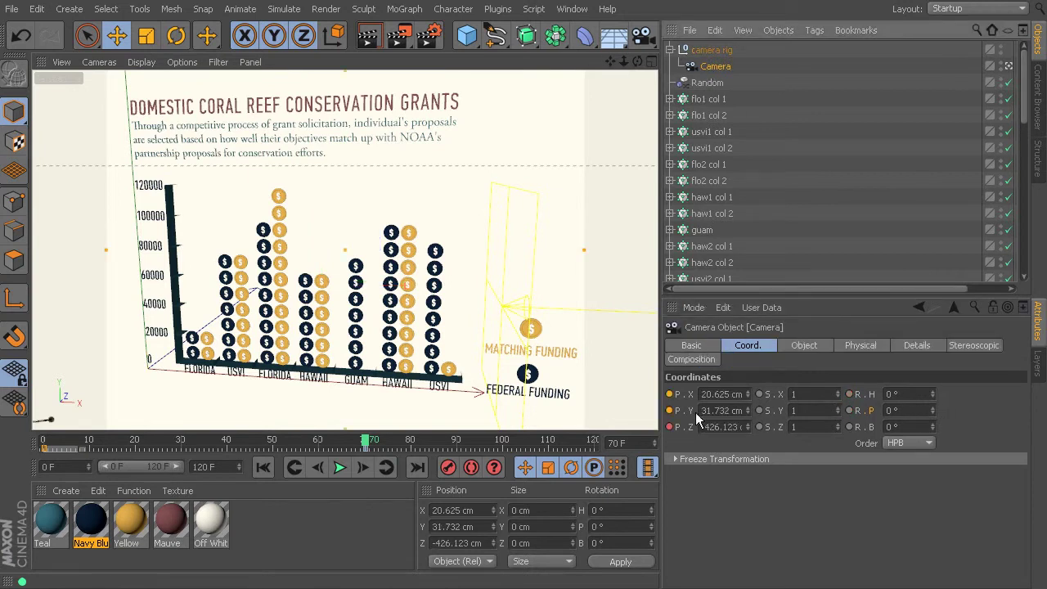
{"action": "left_click", "coordinate": [670, 395], "text": "ctrl"}
{"action": "left_click", "coordinate": [670, 412], "text": "ctrl"}
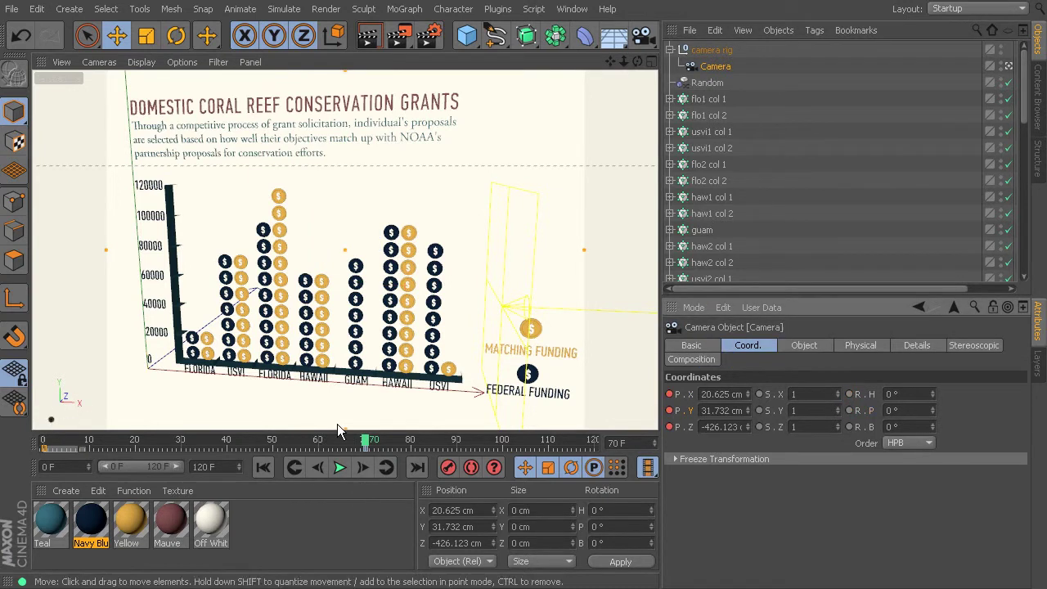
Scrub back through the camera move and keyframe the camera's position at frame 61
{"action": "left_click_drag", "start_coordinate": [367, 443], "coordinate": [322, 529]}
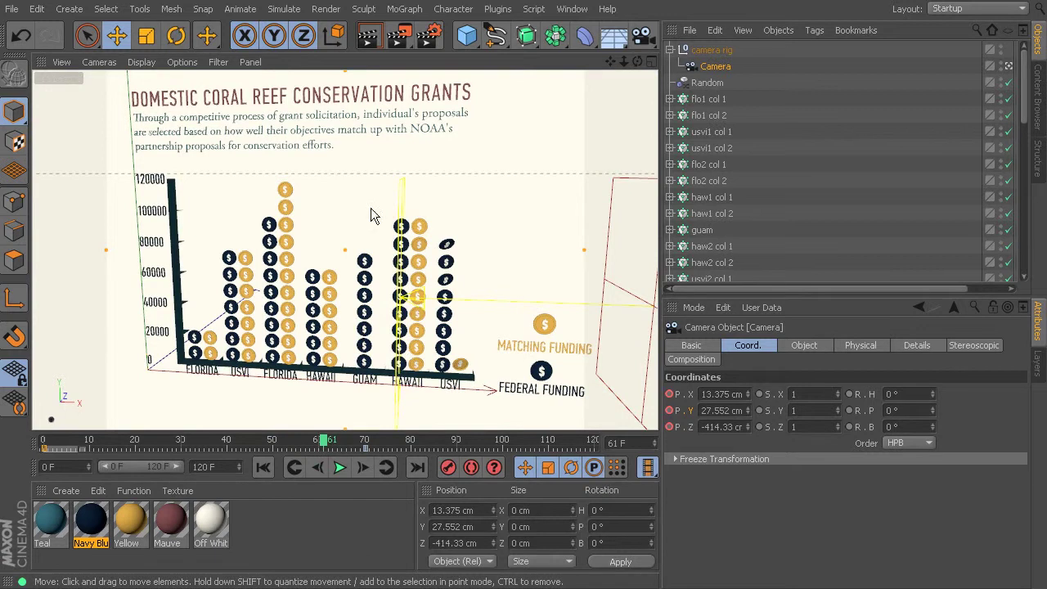
{"action": "left_click", "coordinate": [713, 52]}
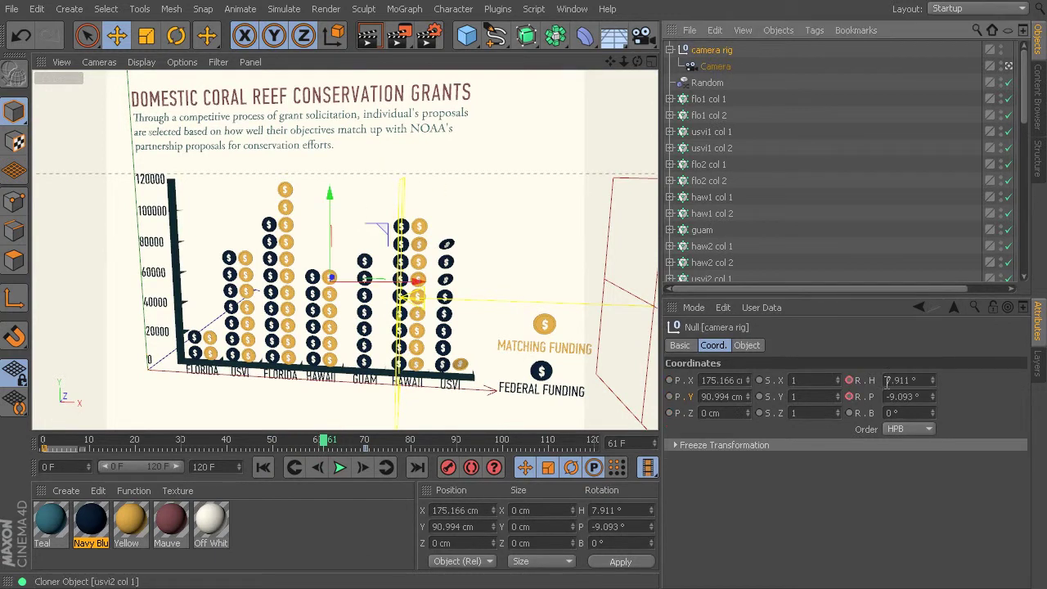
{"action": "left_click", "coordinate": [720, 67]}
{"action": "left_click", "coordinate": [670, 395], "text": "ctrl"}
{"action": "left_click", "coordinate": [670, 411], "text": "ctrl"}
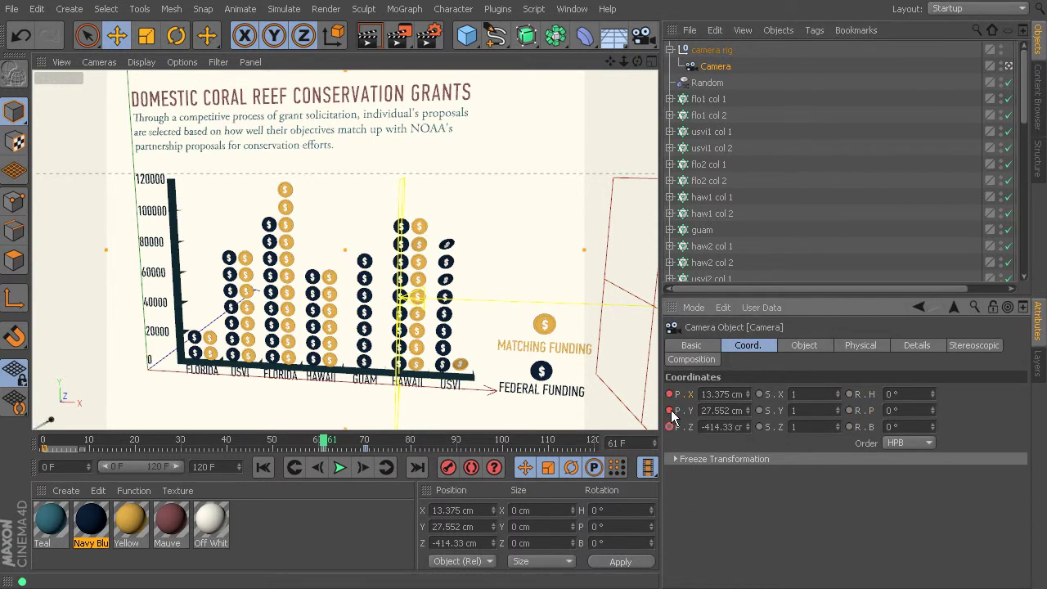
Move the frame 70 keyframes of both the camera and the camera rig to frame 120
{"action": "left_click_drag", "start_coordinate": [375, 450], "coordinate": [591, 450]}
{"action": "left_click", "coordinate": [710, 50]}
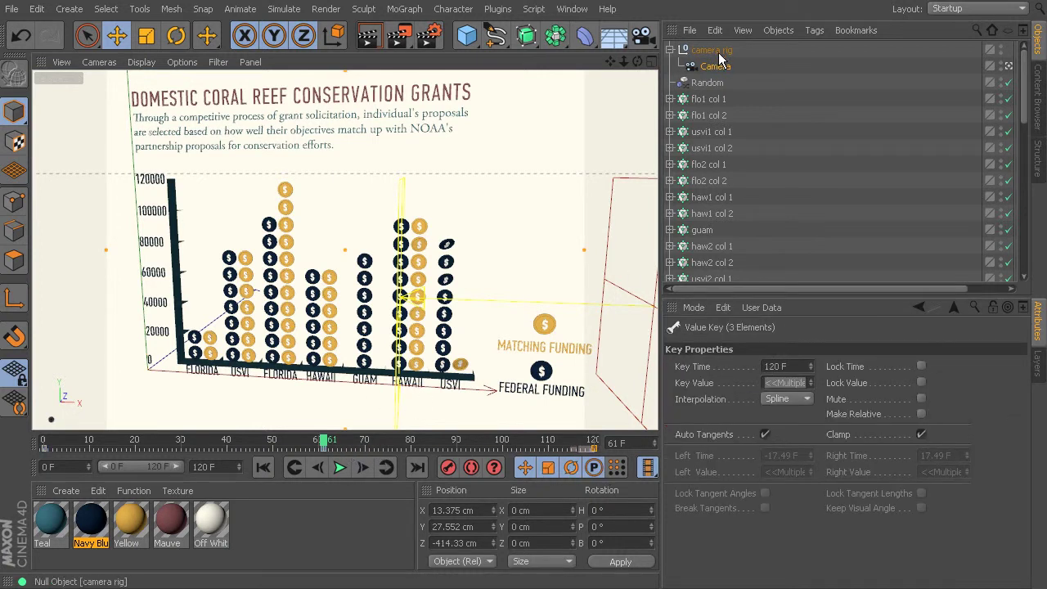
{"action": "left_click_drag", "start_coordinate": [351, 441], "coordinate": [591, 450]}
{"action": "left_click", "coordinate": [366, 449]}
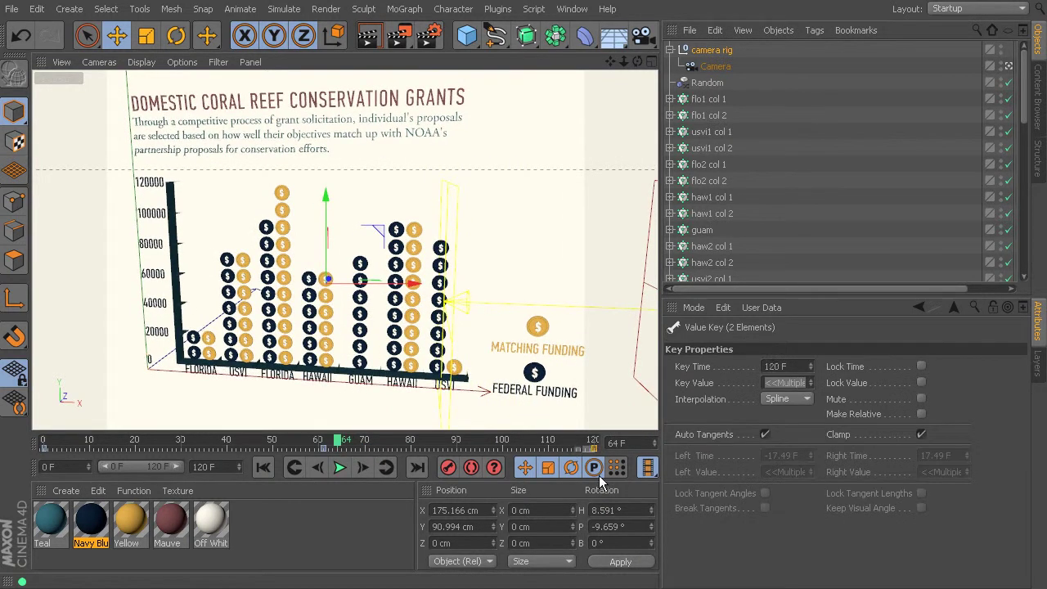
Show the camera rig's F-curves and shorten the outgoing tangent of the heading curve's frame 61 key to flatten the overshoot
{"action": "left_click_drag", "start_coordinate": [247, 443], "coordinate": [617, 512]}
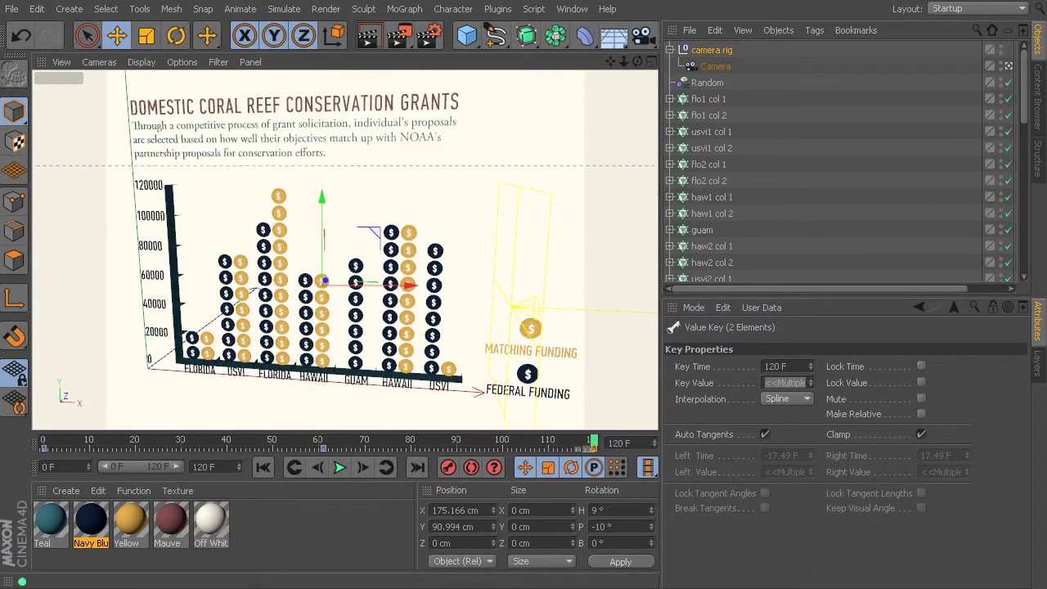
{"action": "left_click", "coordinate": [722, 51]}
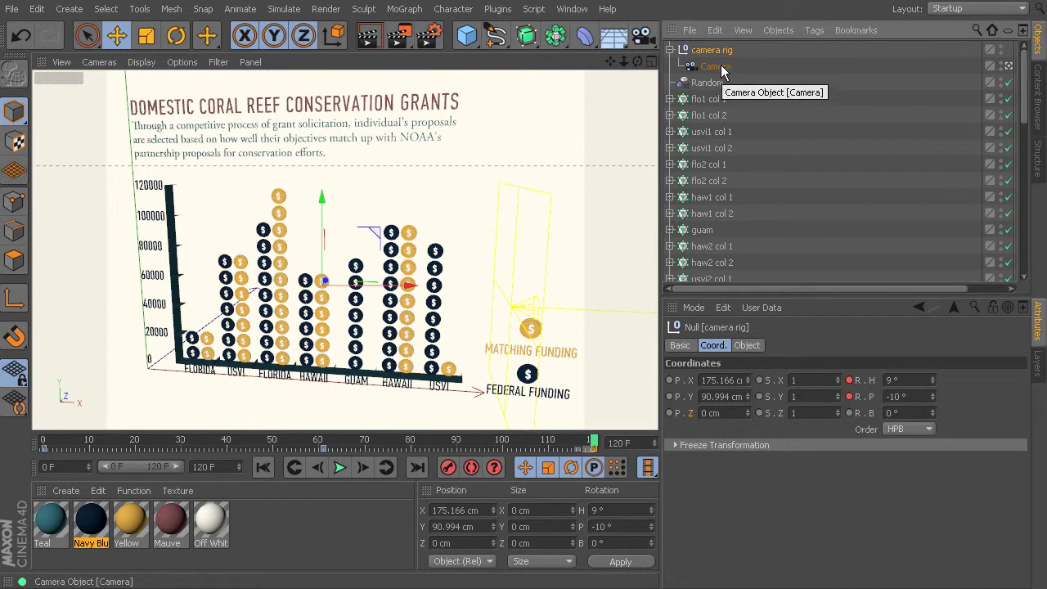
{"action": "right_click", "coordinate": [717, 51]}
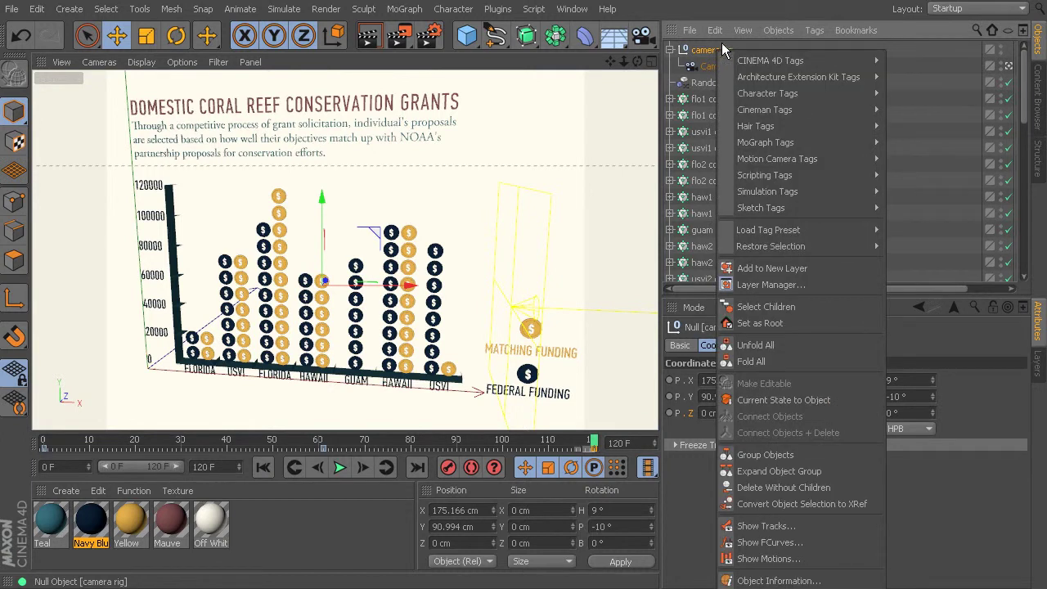
{"action": "left_click", "coordinate": [756, 543]}
{"action": "left_click_drag", "start_coordinate": [746, 192], "coordinate": [612, 88]}
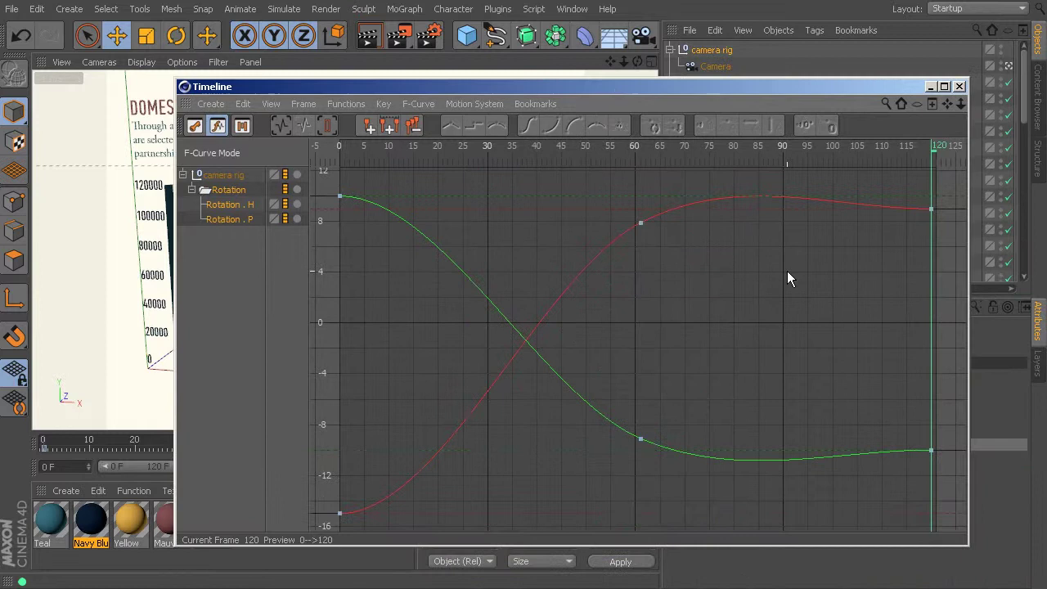
{"action": "left_click", "coordinate": [643, 224]}
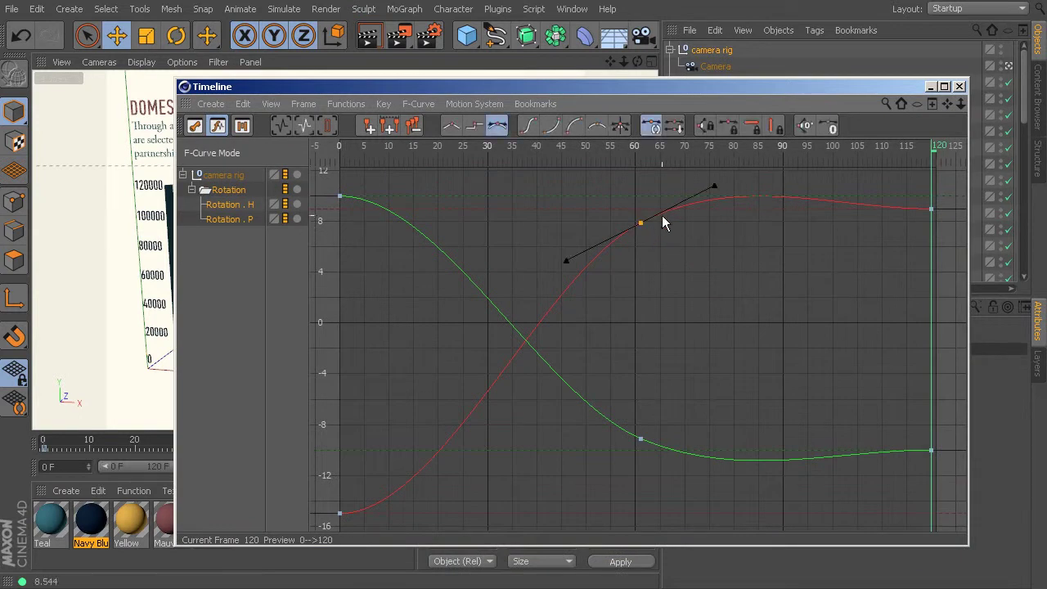
{"action": "left_click", "coordinate": [715, 188]}
{"action": "left_click_drag", "start_coordinate": [714, 186], "coordinate": [659, 211]}
{"action": "left_click", "coordinate": [663, 216]}
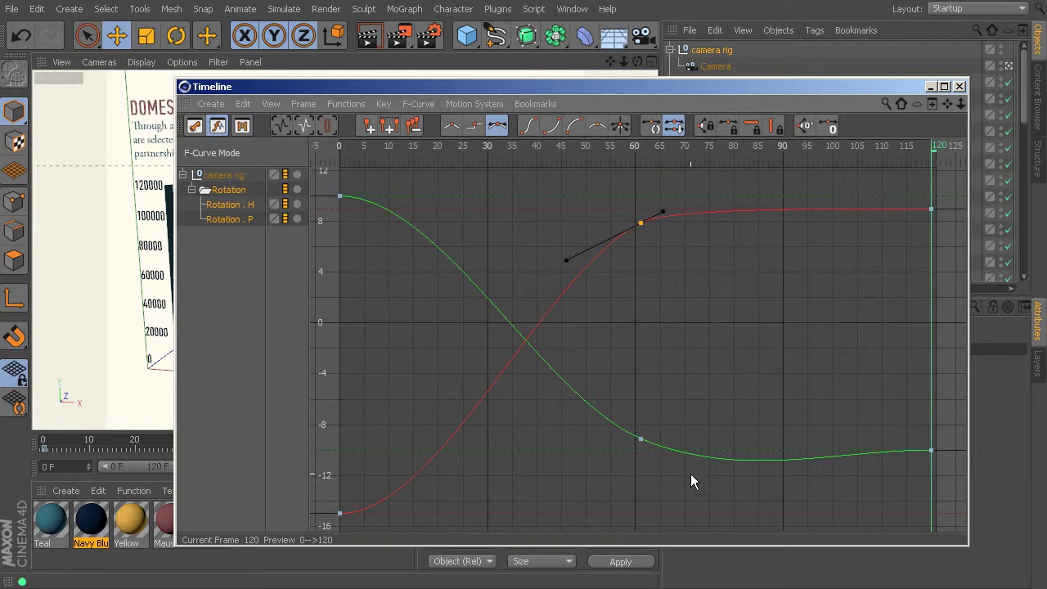
Shorten the outgoing tangent of the rig's pitch key at frame 61 to 3.21 F and -0.98°, and preview the move
{"action": "left_click", "coordinate": [640, 441]}
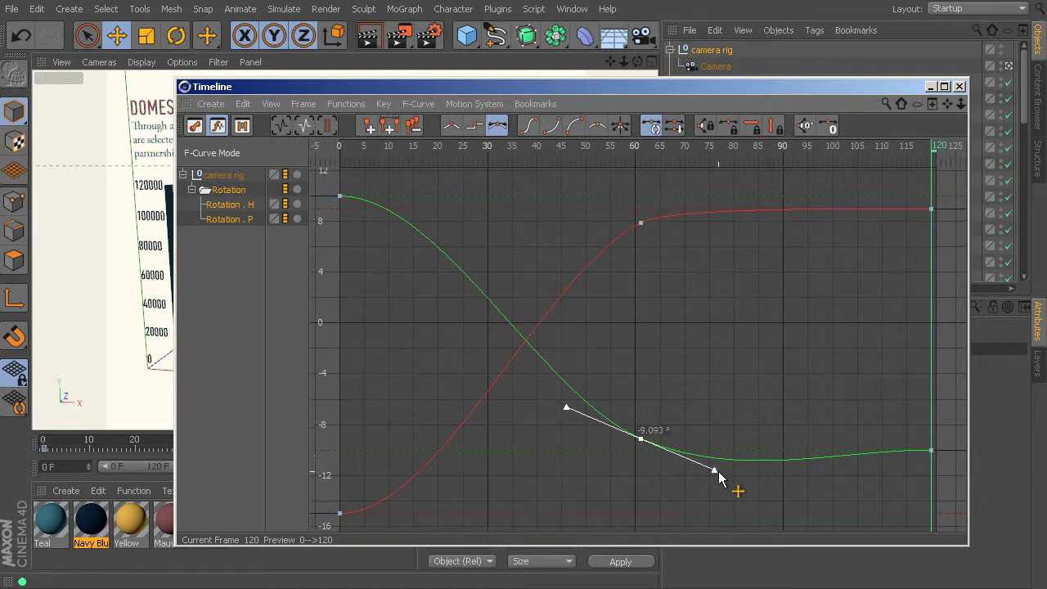
{"action": "left_click_drag", "start_coordinate": [717, 471], "coordinate": [657, 451]}
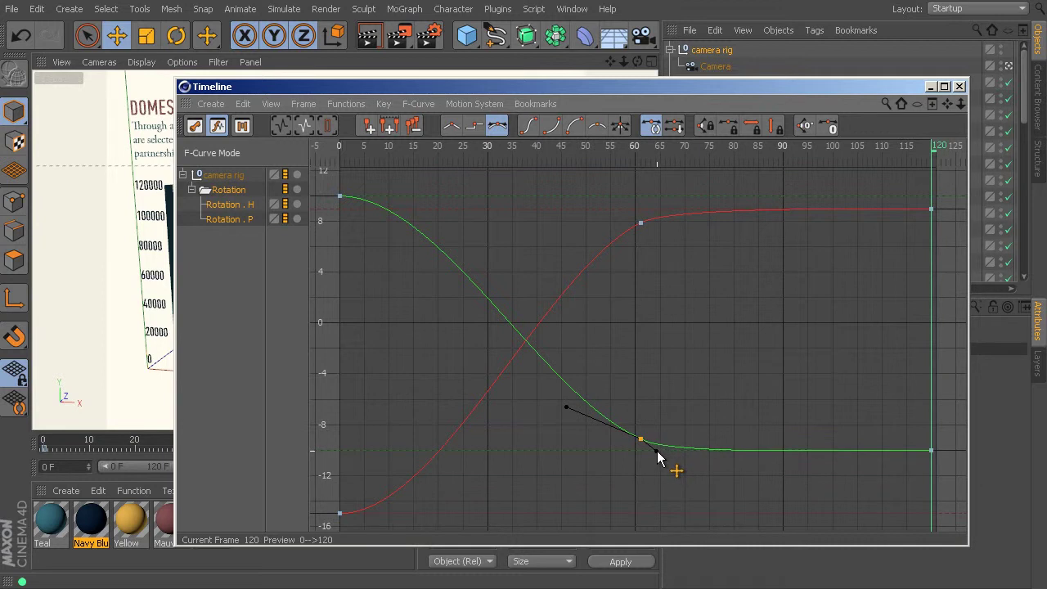
{"action": "left_click", "coordinate": [931, 86]}
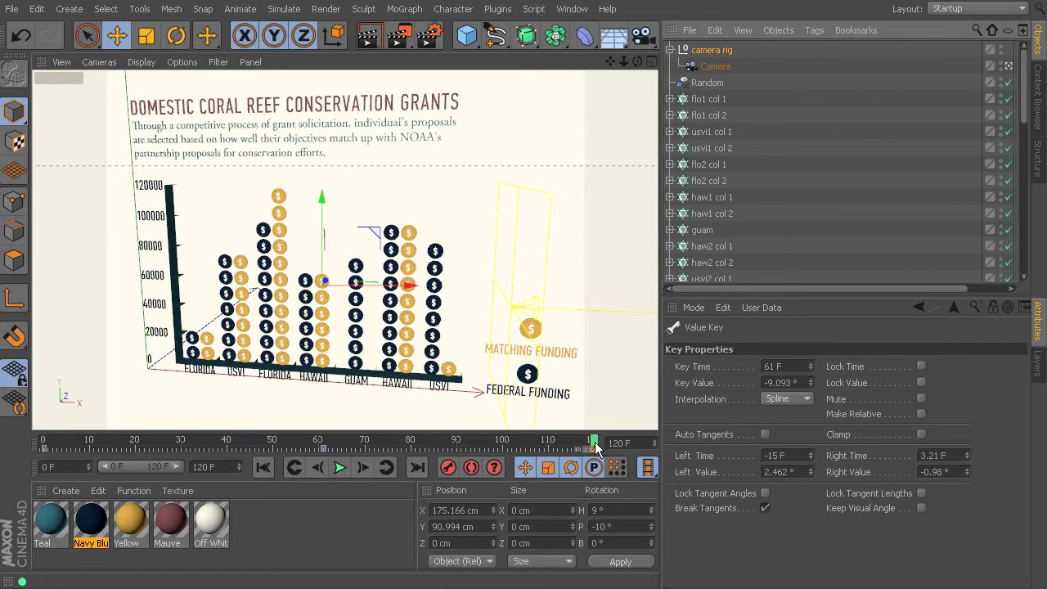
{"action": "left_click_drag", "start_coordinate": [600, 450], "coordinate": [355, 446]}
{"action": "left_click", "coordinate": [352, 469]}
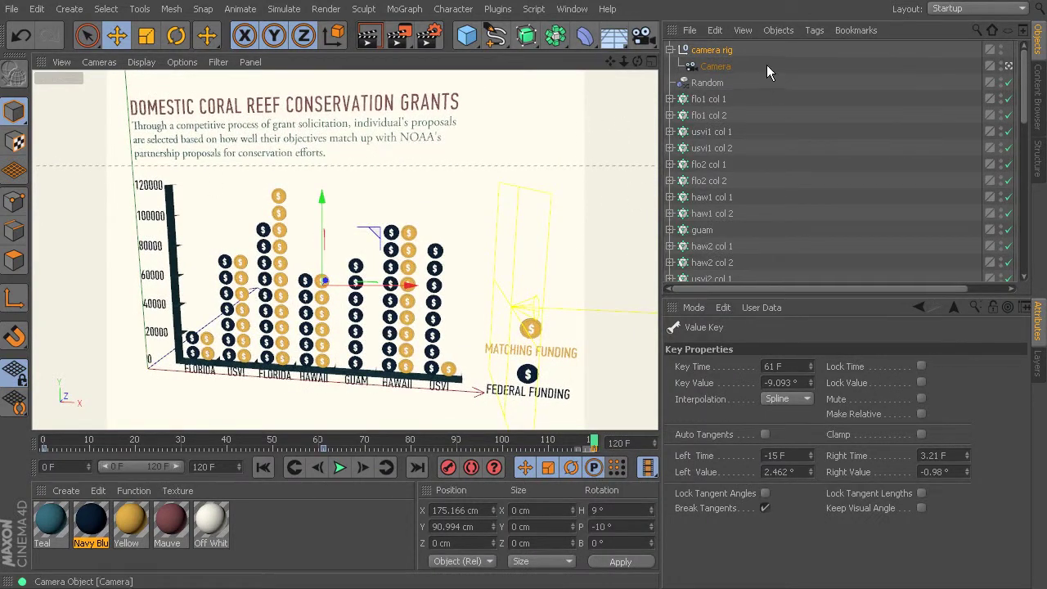
Show the camera's F-curves and shorten the outgoing tangent of its Position X key at frame 61 to flatten the overshoot
{"action": "left_click", "coordinate": [709, 68]}
{"action": "right_click", "coordinate": [710, 67]}
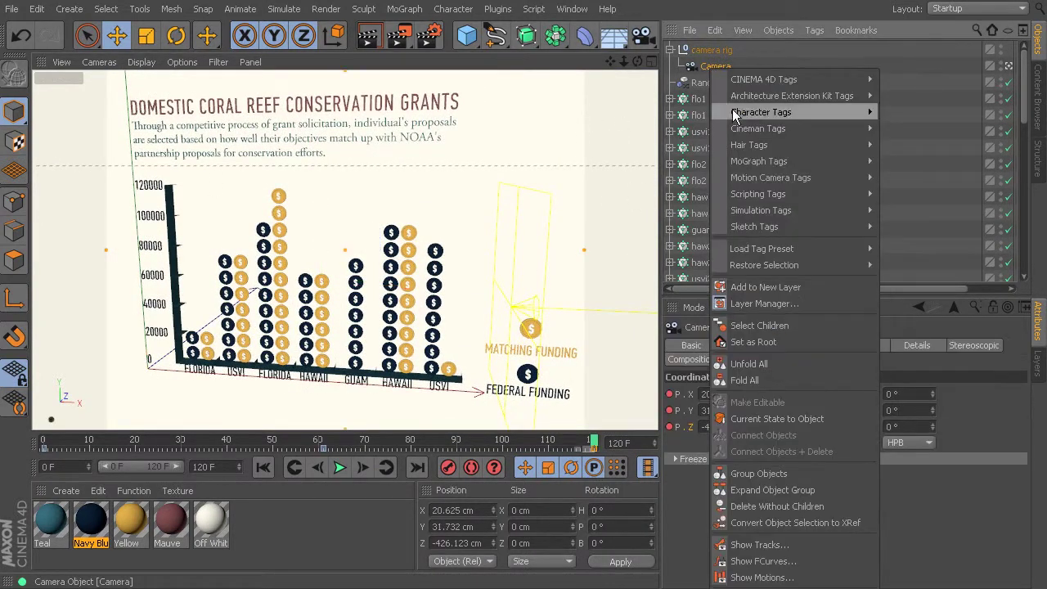
{"action": "left_click", "coordinate": [763, 562]}
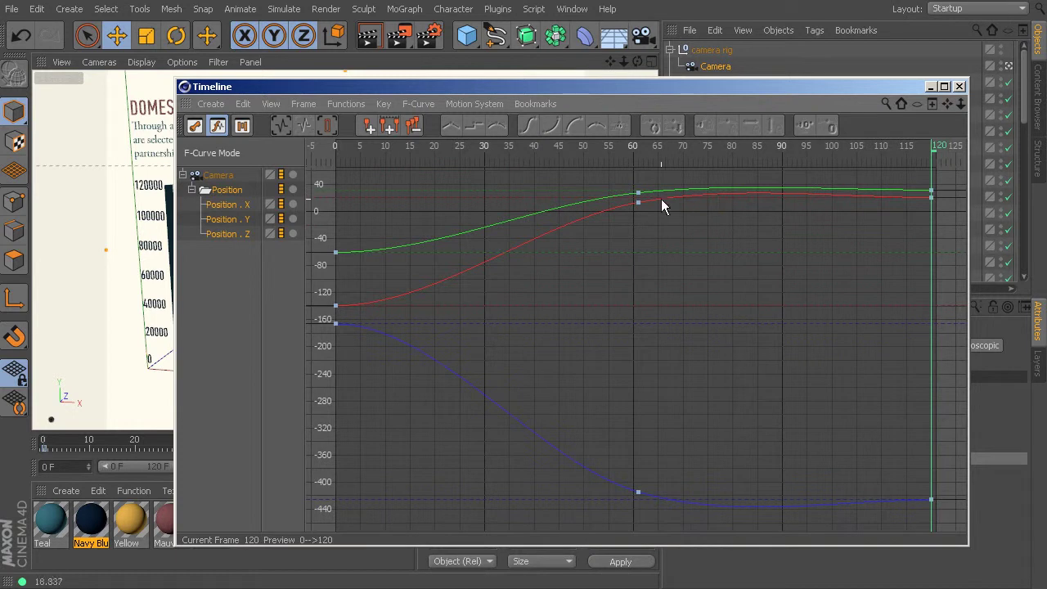
{"action": "left_click", "coordinate": [638, 202]}
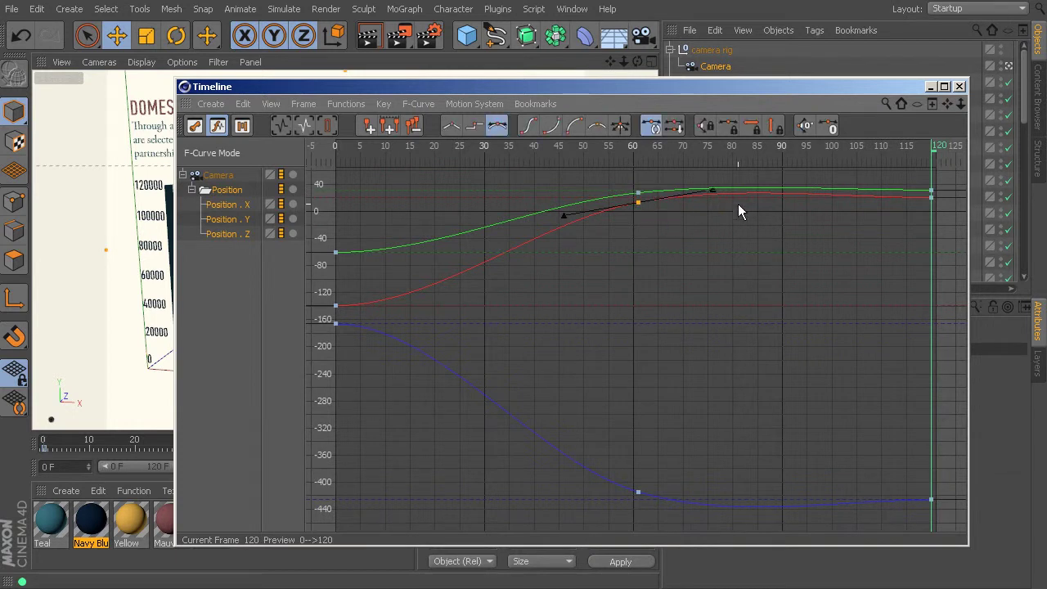
{"action": "left_click_drag", "start_coordinate": [713, 190], "coordinate": [652, 199]}
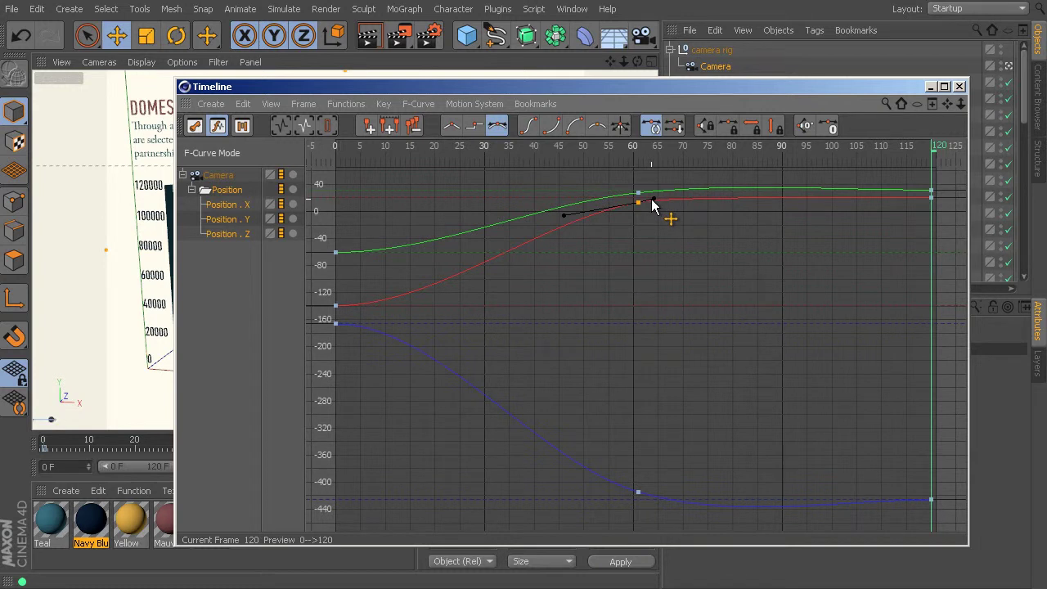
Shorten the outgoing tangent of the camera's Position Y key at frame 61 so the curve eases evenly into frame 120
{"action": "left_click", "coordinate": [638, 193]}
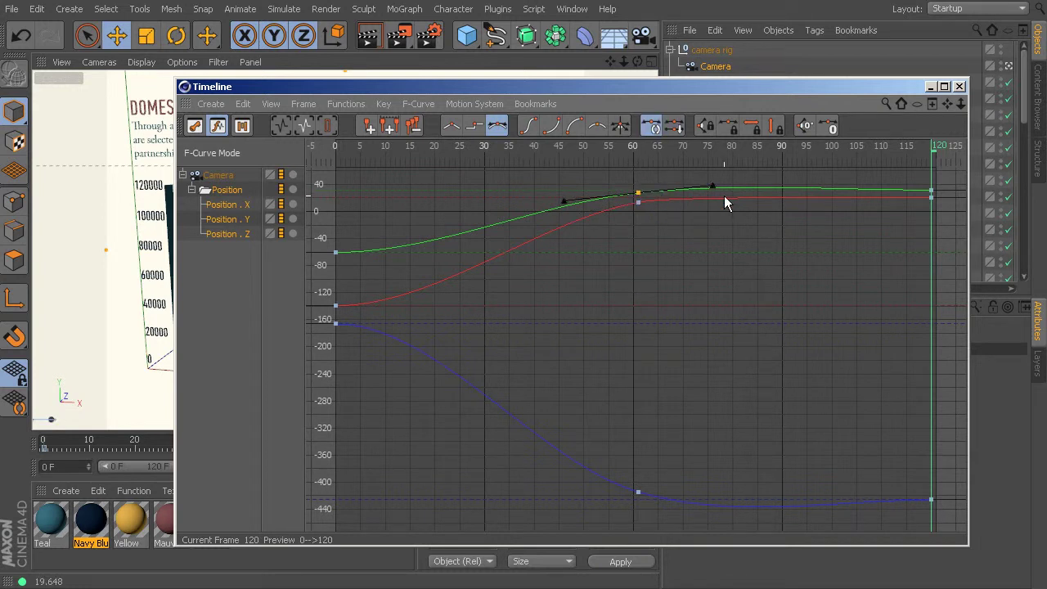
{"action": "scroll", "coordinate": [688, 180], "scroll_direction": "up", "scroll_amount": 2}
{"action": "middle_click_drag", "start_coordinate": [715, 188], "coordinate": [682, 421], "text": "alt"}
{"action": "scroll", "coordinate": [689, 281], "scroll_direction": "up", "scroll_amount": 3}
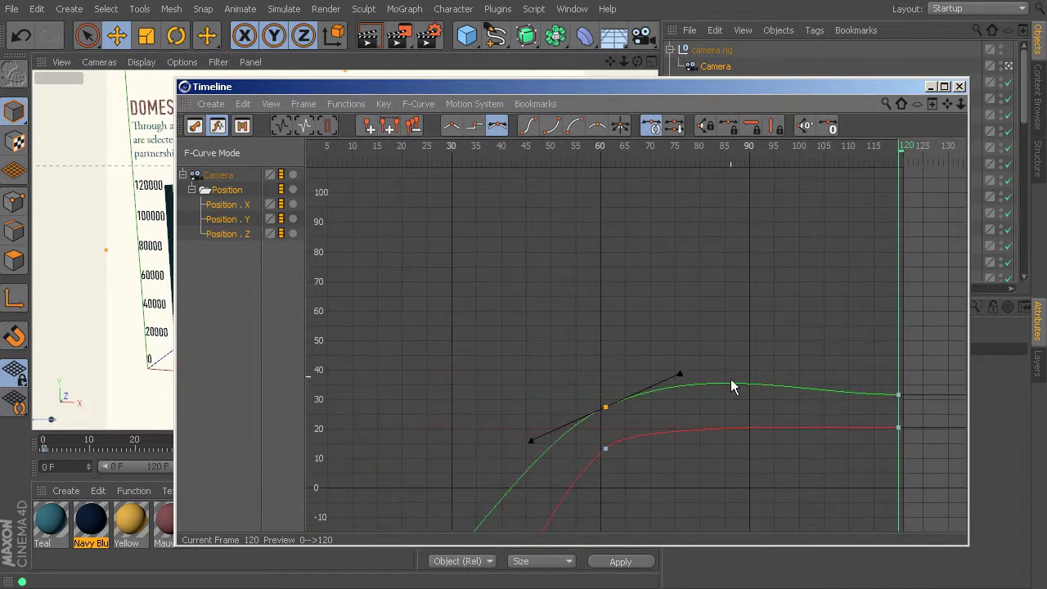
{"action": "left_click_drag", "start_coordinate": [680, 374], "coordinate": [636, 405]}
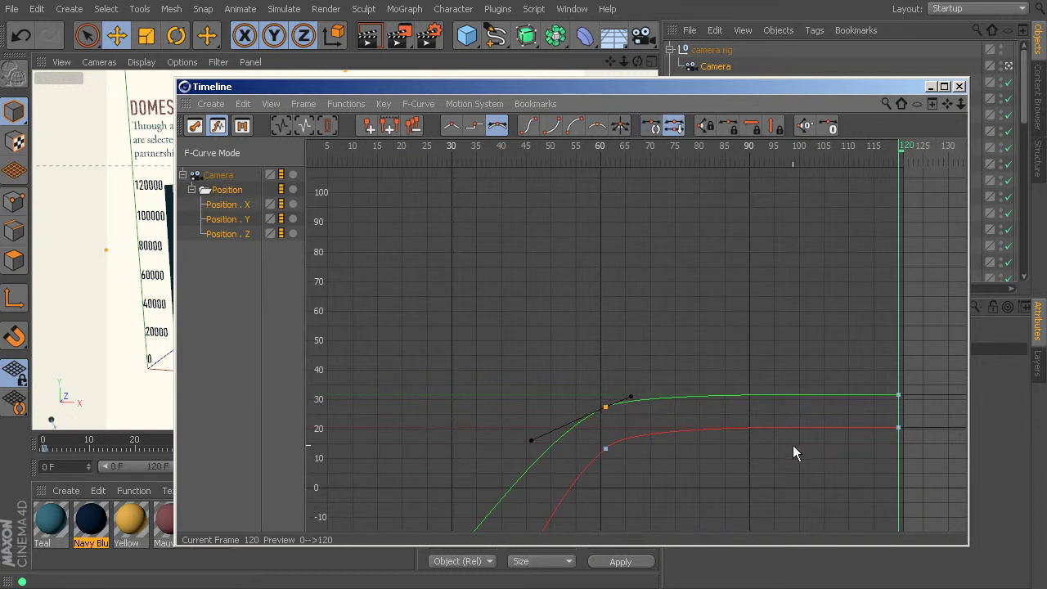
Shorten the outgoing tangent of the camera's Position Z key at frame 61 to 3.63 F and -7.007 cm, and play back the move
{"action": "scroll", "coordinate": [815, 435], "scroll_direction": "down", "scroll_amount": 10}
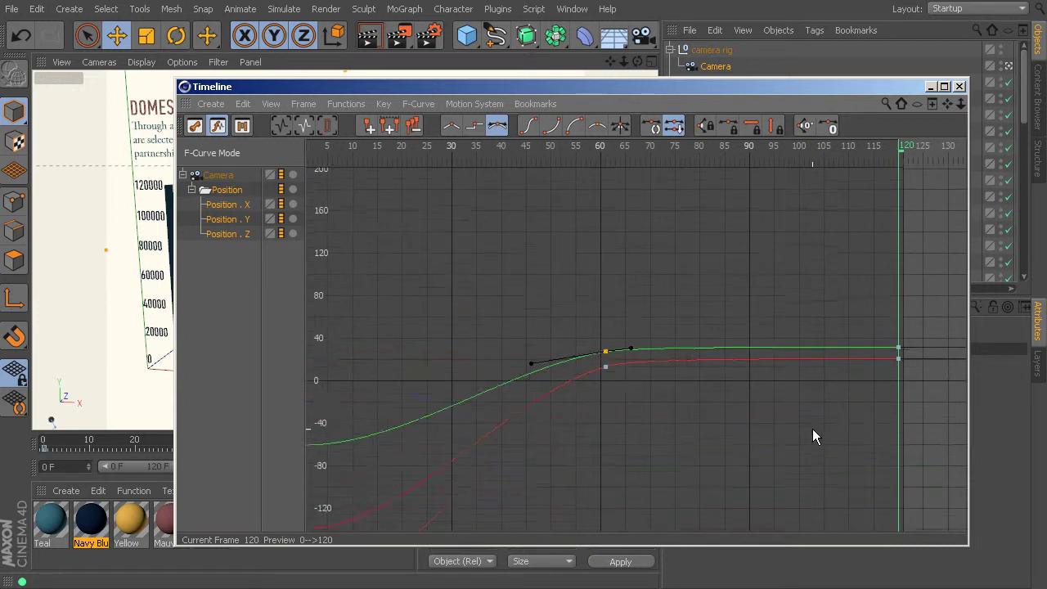
{"action": "scroll", "coordinate": [760, 480], "scroll_direction": "up", "scroll_amount": 5}
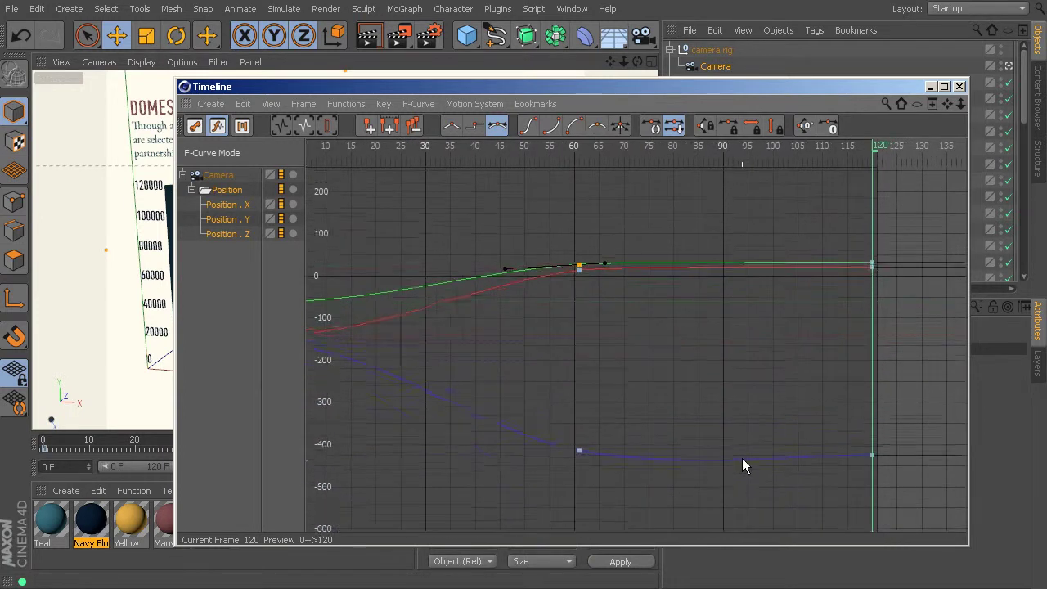
{"action": "middle_click_drag", "start_coordinate": [742, 471], "coordinate": [698, 316], "text": "alt"}
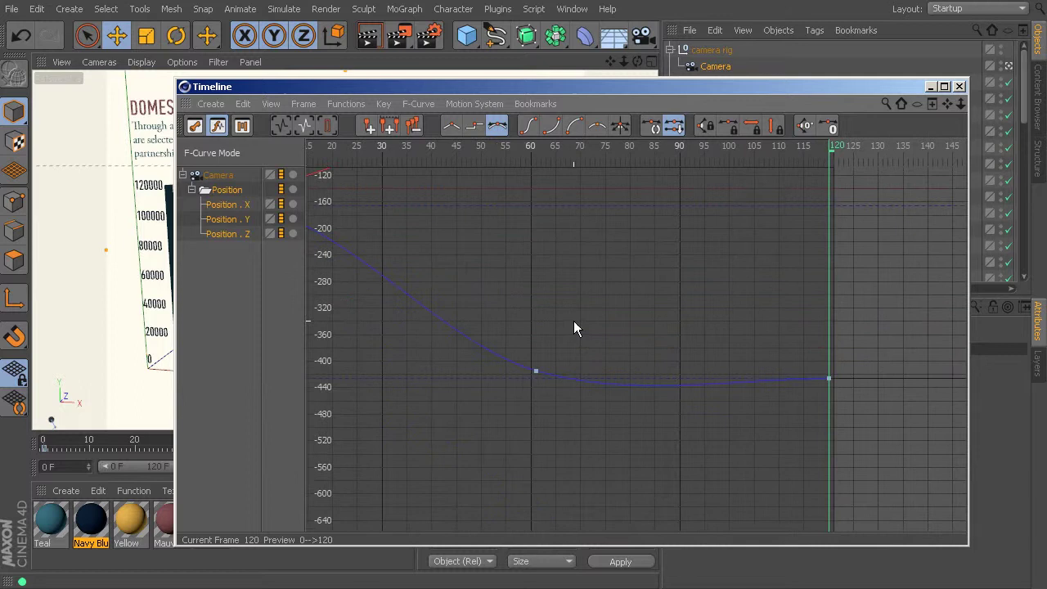
{"action": "right_click_drag", "start_coordinate": [573, 320], "coordinate": [620, 381], "text": "alt"}
{"action": "middle_click_drag", "start_coordinate": [620, 381], "coordinate": [680, 391], "text": "alt"}
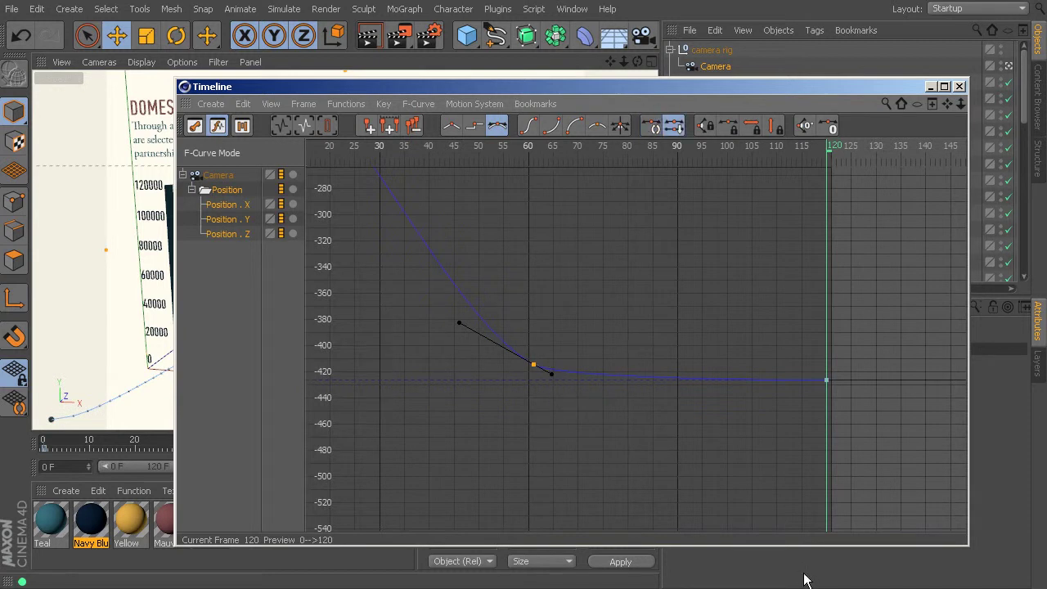
{"action": "left_click", "coordinate": [961, 86]}
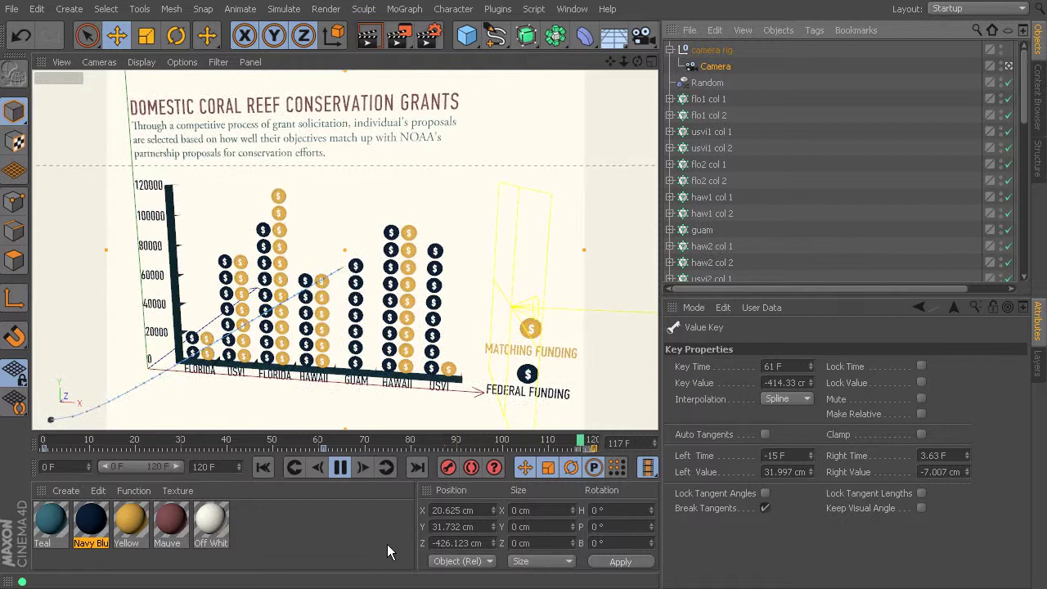
{"action": "left_click", "coordinate": [339, 467]}
{"action": "left_click_drag", "start_coordinate": [264, 443], "coordinate": [608, 531]}
Pull back and pan the camera at frame 120 to X 25.727, Y 29.848, Z -446.514 cm and keyframe its position
{"action": "scroll", "coordinate": [392, 217], "scroll_direction": "down", "scroll_amount": 2}
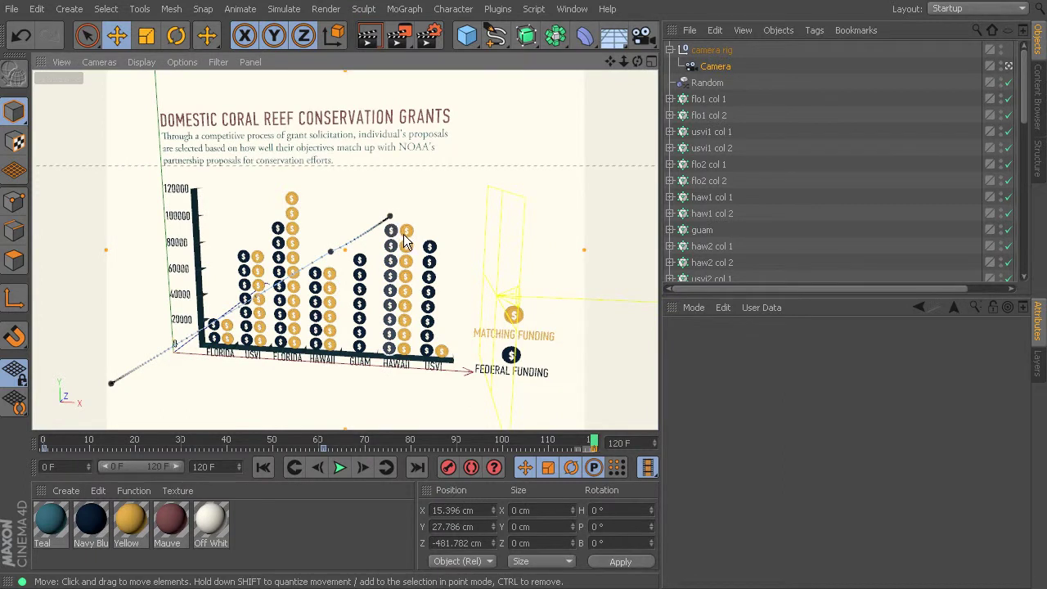
{"action": "left_click_drag", "start_coordinate": [404, 237], "coordinate": [432, 299]}
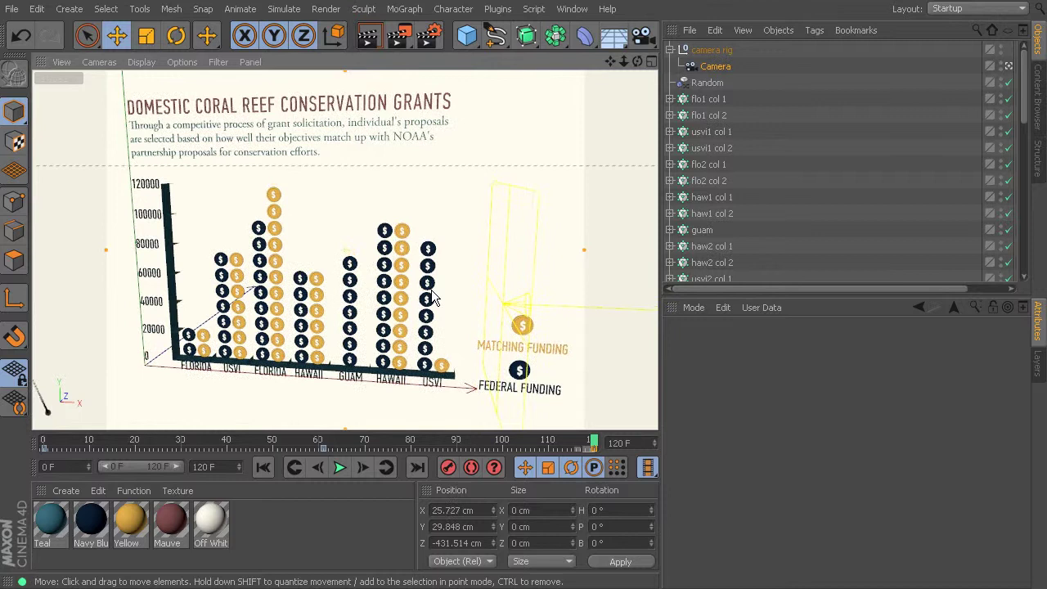
{"action": "left_click", "coordinate": [717, 67]}
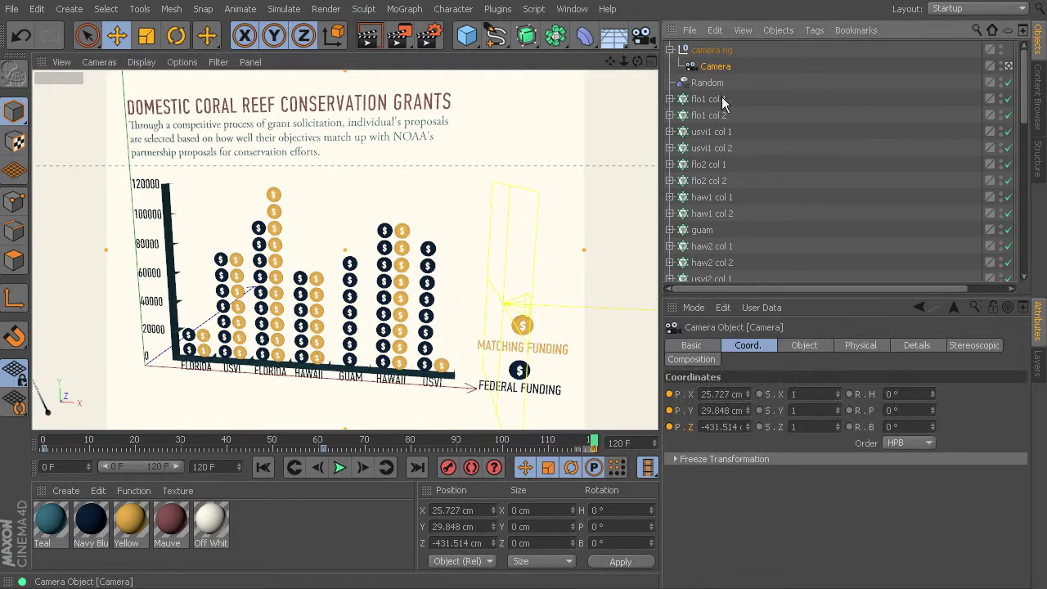
{"action": "left_click", "coordinate": [750, 424]}
{"action": "left_click", "coordinate": [748, 428]}
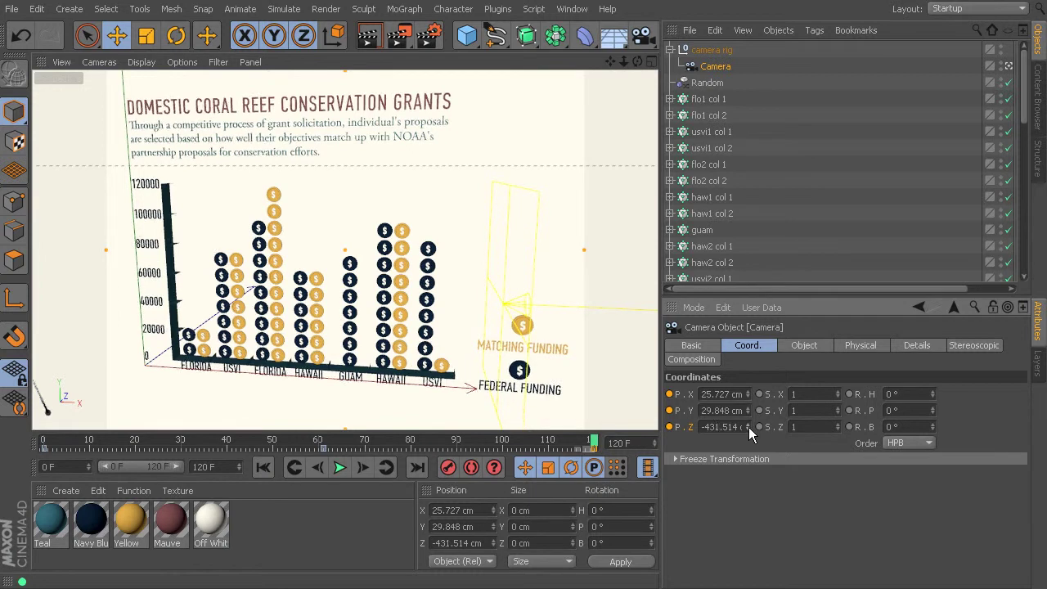
{"action": "left_click", "coordinate": [749, 428]}
{"action": "left_click", "coordinate": [748, 428]}
{"action": "left_click", "coordinate": [748, 428]}
{"action": "left_click", "coordinate": [748, 428]}
{"action": "left_click", "coordinate": [748, 427]}
{"action": "left_click", "coordinate": [748, 428]}
{"action": "left_click", "coordinate": [748, 428]}
{"action": "left_click_drag", "start_coordinate": [748, 427], "coordinate": [748, 427]}
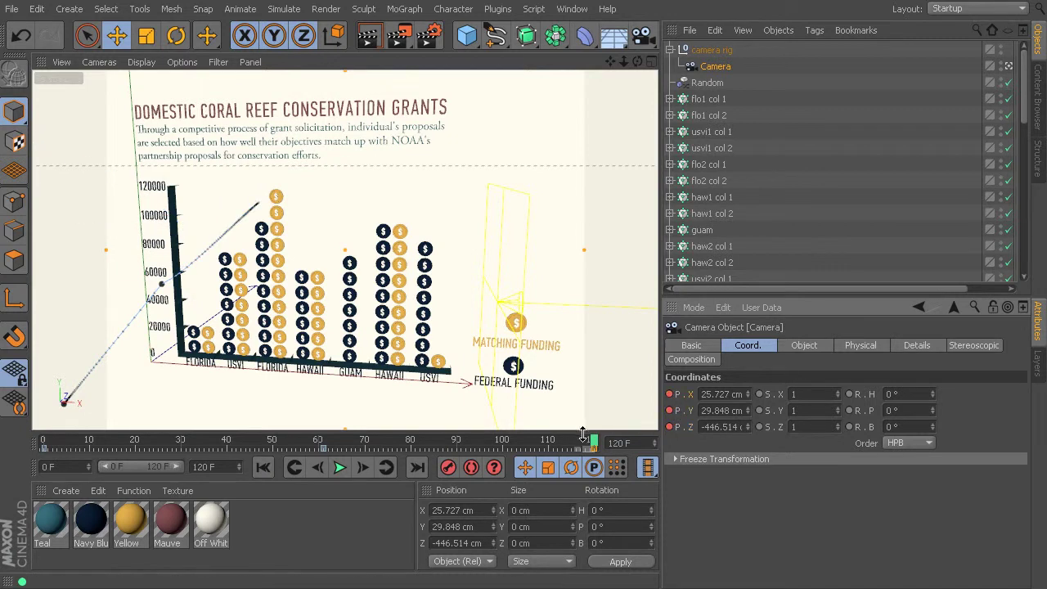
Scrub back and forth through the timeline to review the camera's drift toward its new end position
{"action": "left_click_drag", "start_coordinate": [606, 440], "coordinate": [339, 483]}
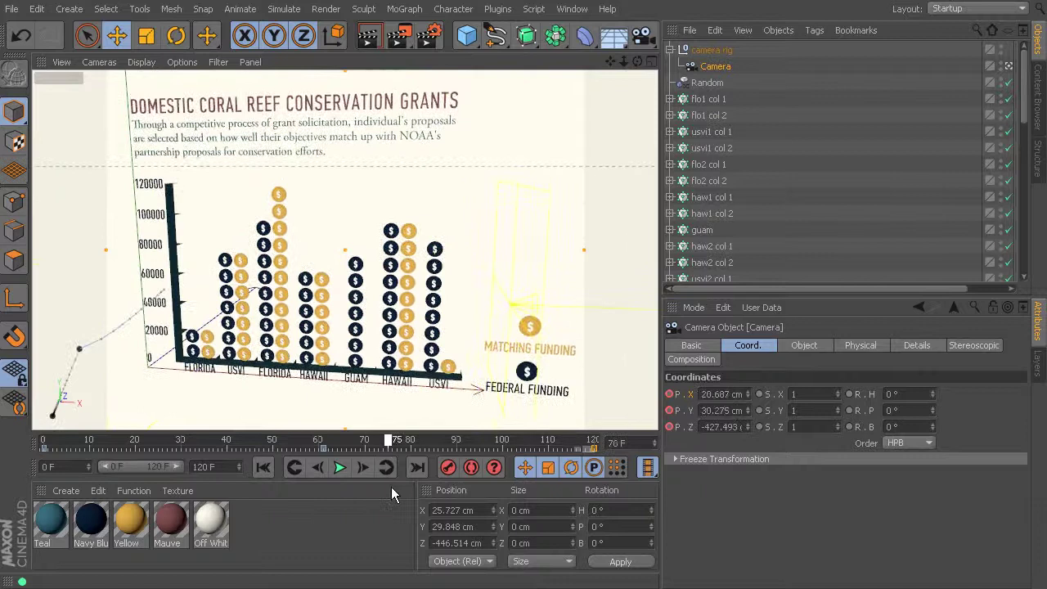
{"action": "left_click_drag", "start_coordinate": [401, 481], "coordinate": [363, 488]}
{"action": "left_click_drag", "start_coordinate": [455, 489], "coordinate": [347, 479]}
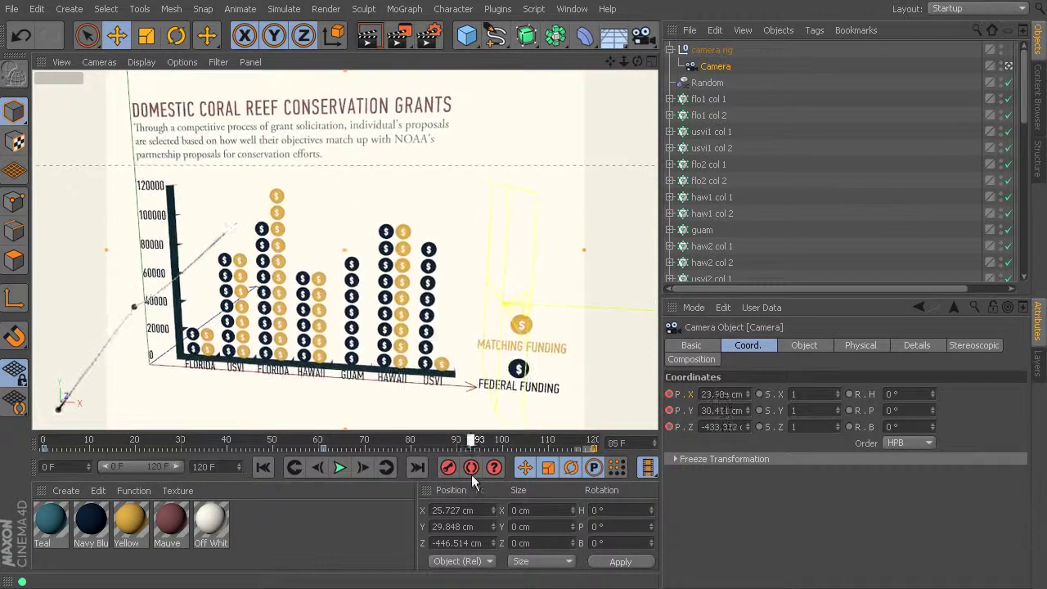
{"action": "left_click_drag", "start_coordinate": [488, 476], "coordinate": [287, 474]}
Set the camera rig's heading to 12° and pitch to -13° at frame 120 and keyframe both rotations
{"action": "left_click", "coordinate": [712, 50]}
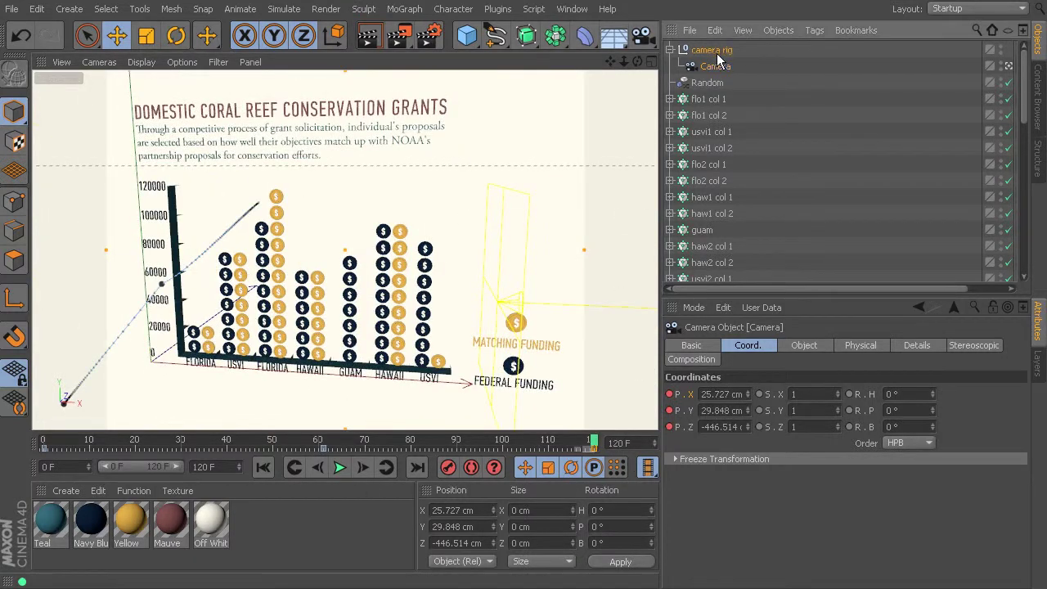
{"action": "left_click", "coordinate": [933, 378]}
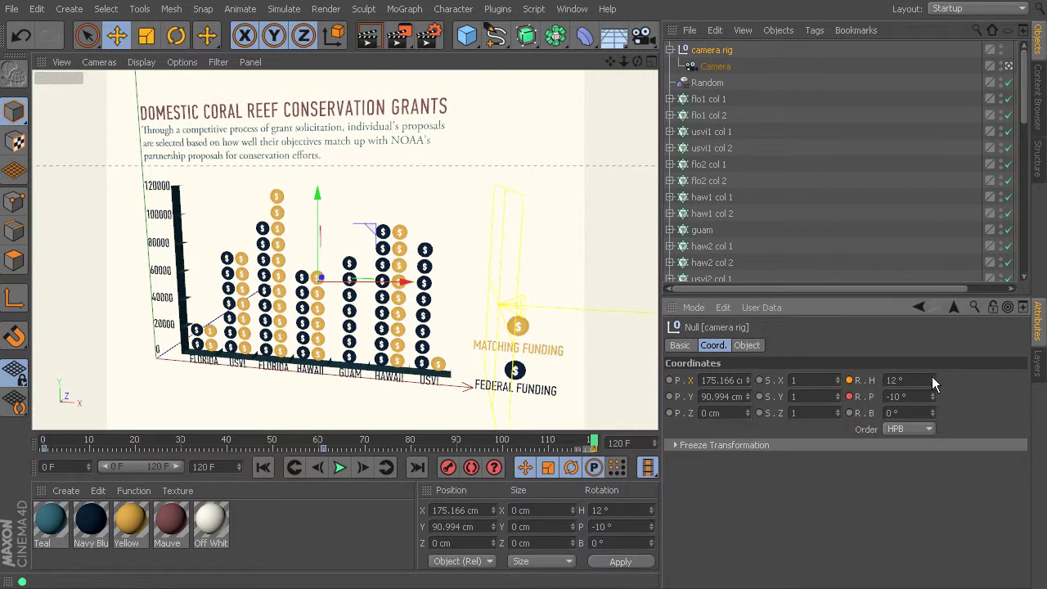
{"action": "left_click", "coordinate": [933, 393]}
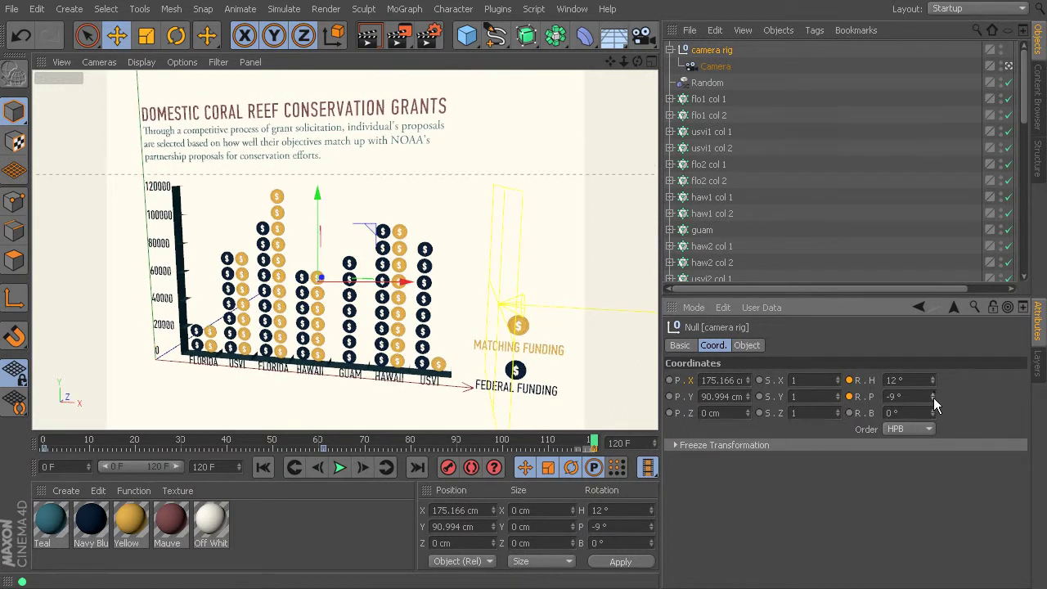
{"action": "left_click", "coordinate": [933, 400]}
{"action": "left_click", "coordinate": [934, 399]}
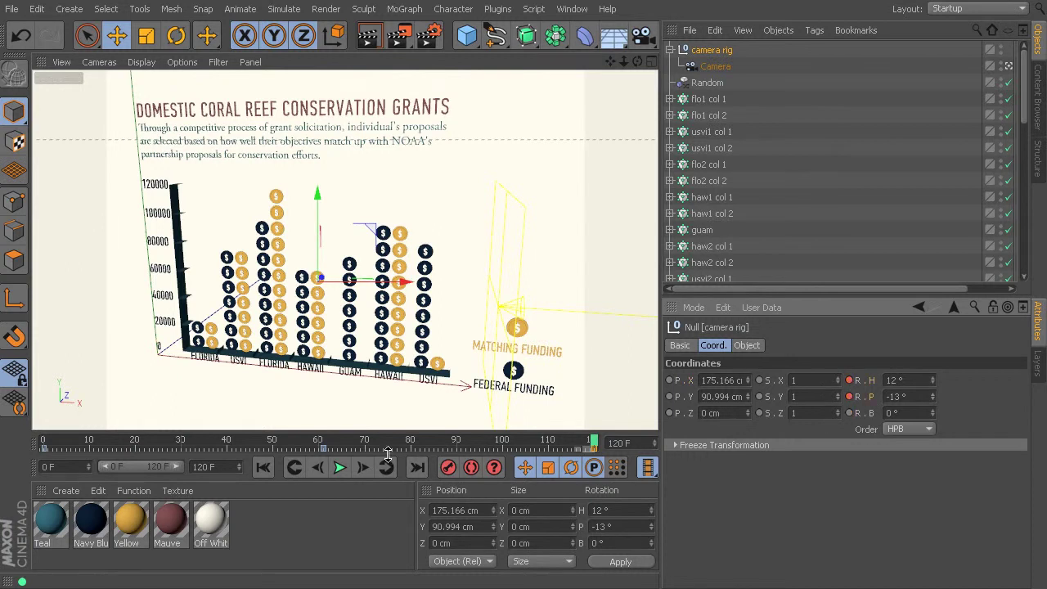
Scrub through the whole animation to check the camera move against the timing of the coin columns
{"action": "left_click_drag", "start_coordinate": [281, 442], "coordinate": [599, 583]}
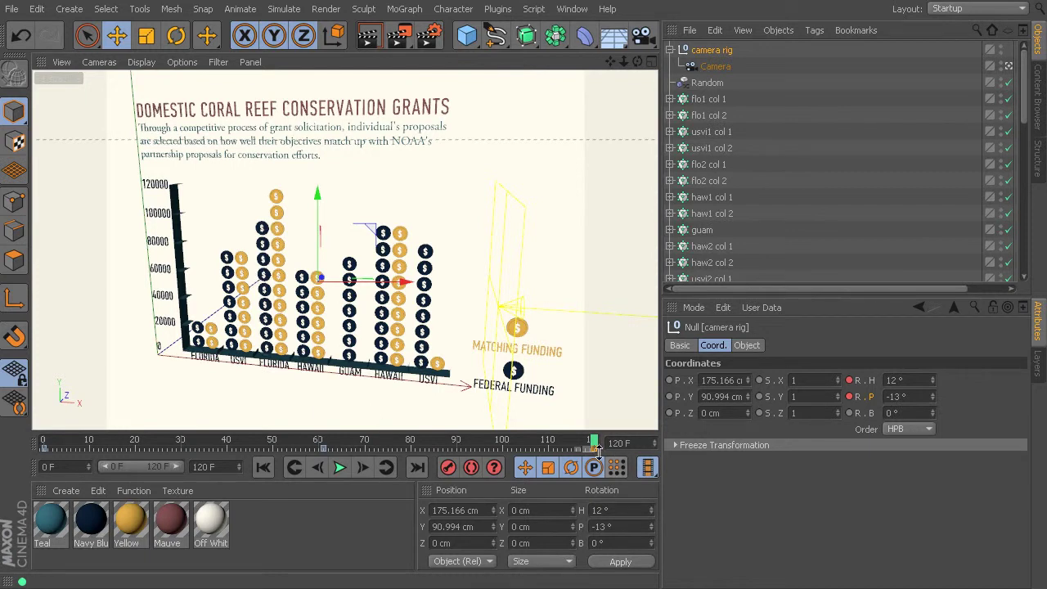
{"action": "left_click_drag", "start_coordinate": [595, 446], "coordinate": [113, 502]}
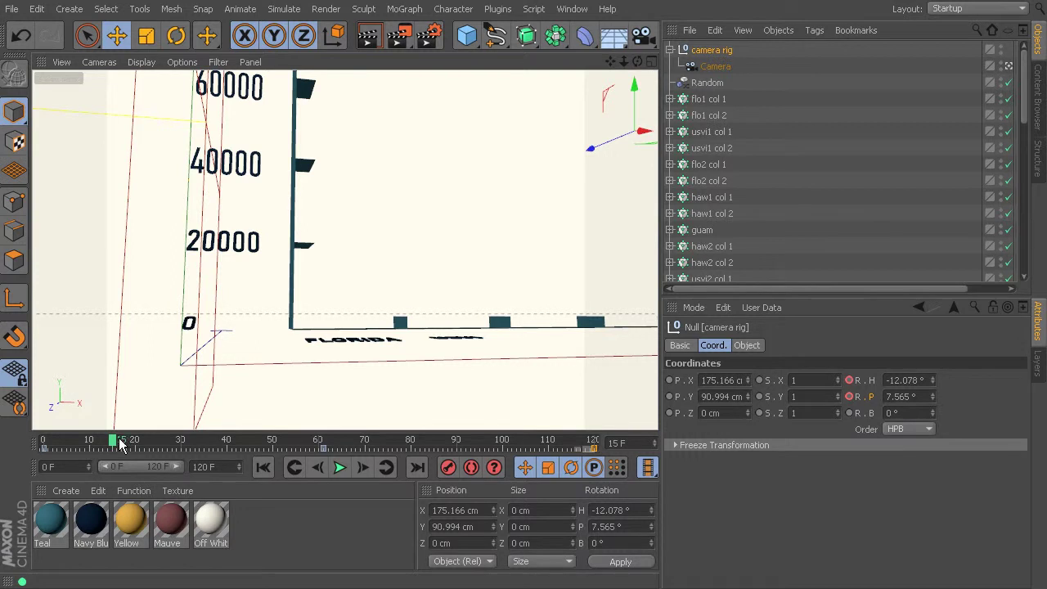
{"action": "left_click_drag", "start_coordinate": [119, 439], "coordinate": [239, 489]}
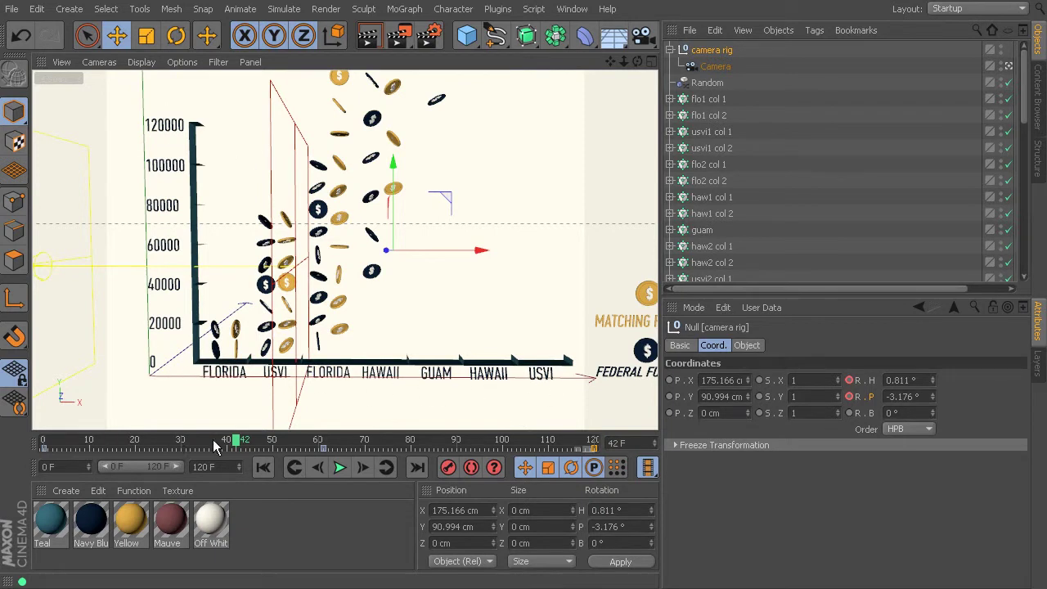
{"action": "left_click_drag", "start_coordinate": [234, 443], "coordinate": [328, 457]}
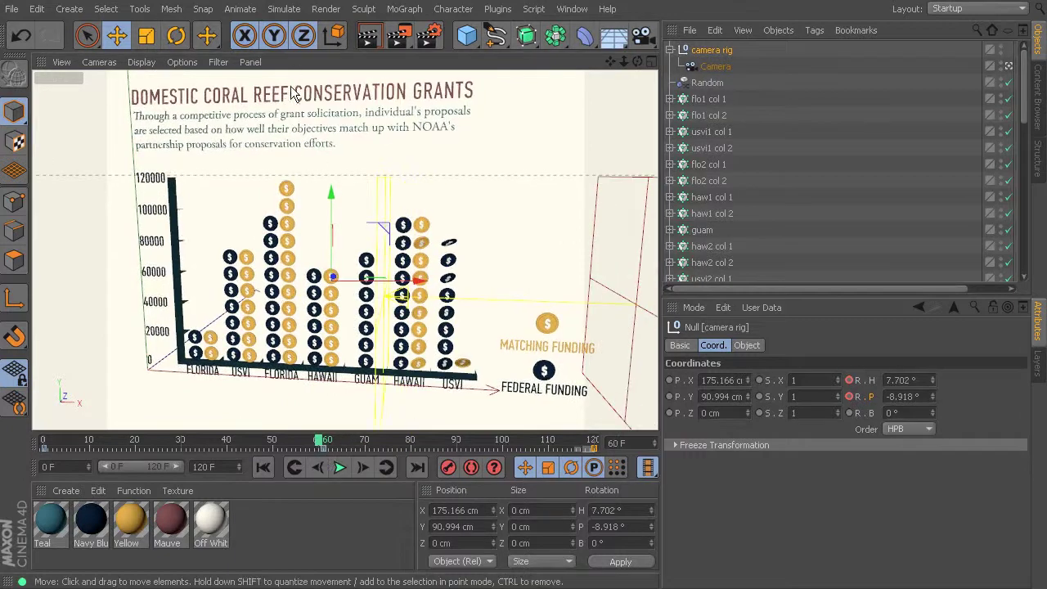
{"action": "left_click_drag", "start_coordinate": [323, 442], "coordinate": [252, 442]}
{"action": "left_click_drag", "start_coordinate": [277, 479], "coordinate": [332, 503]}
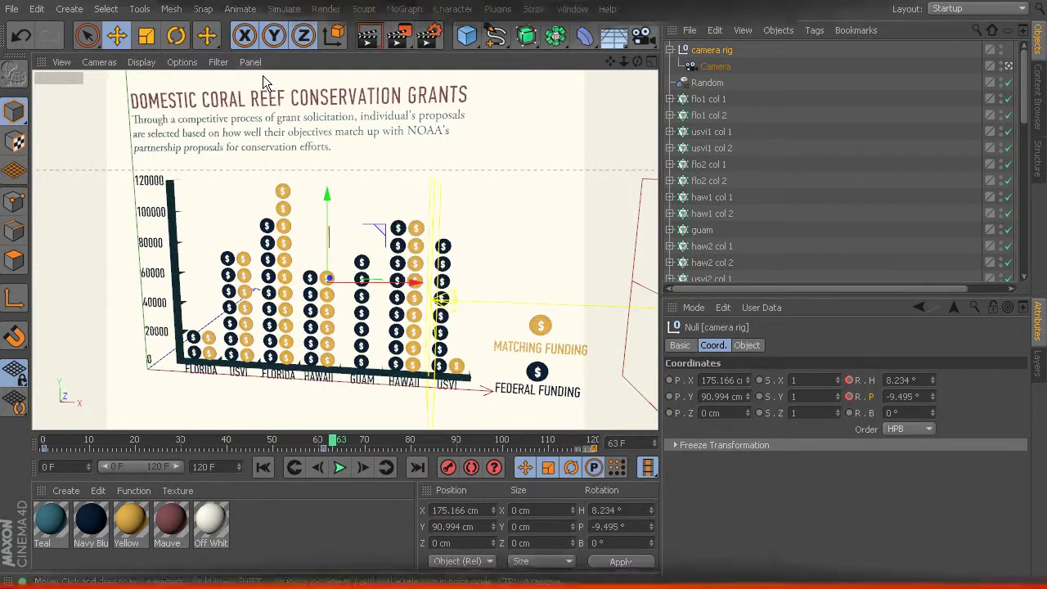